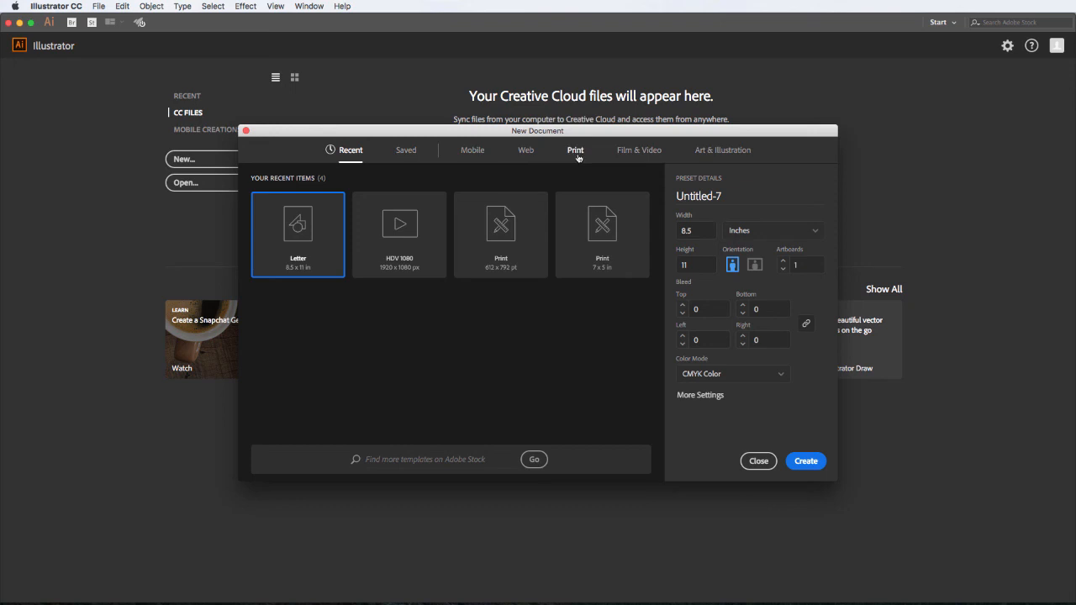
- Create a Letter-size (8.5 × 11 in) CMYK print document in inches, named with the student's identifier
click(578, 158)
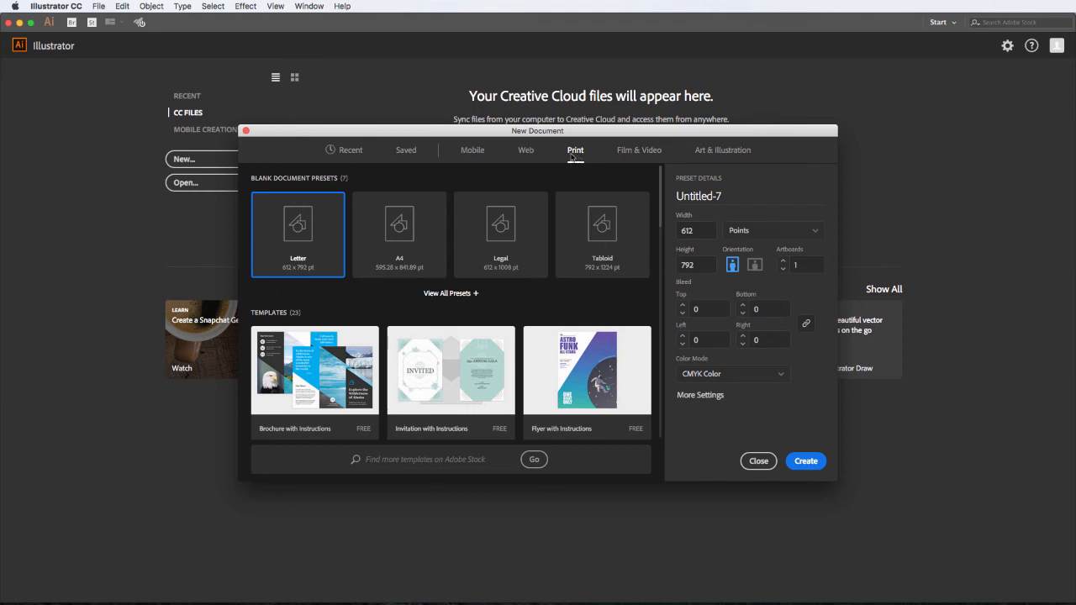
click(777, 231)
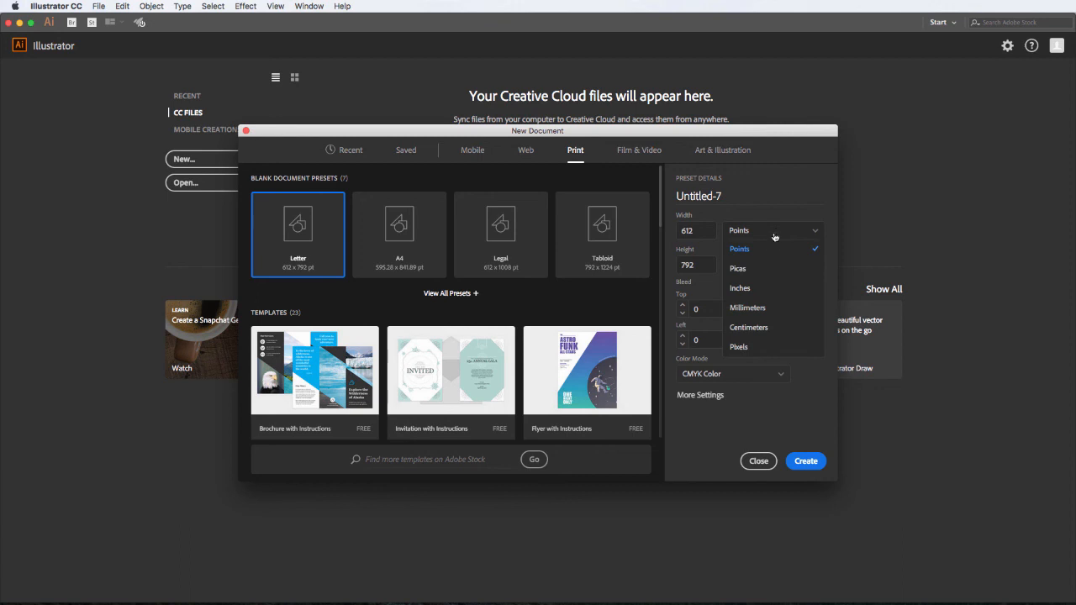
click(763, 288)
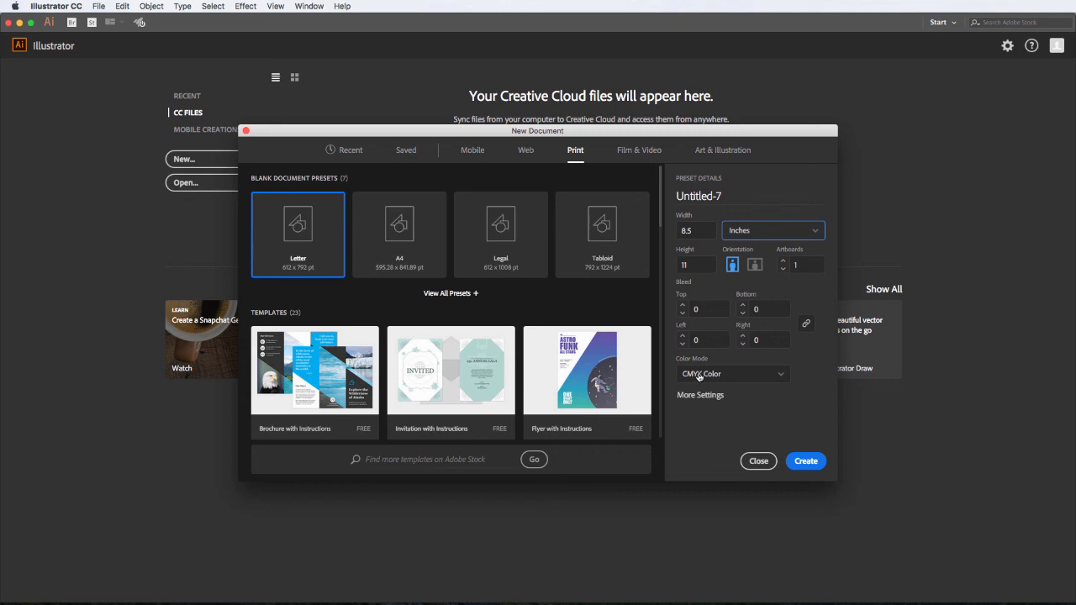
click(729, 196)
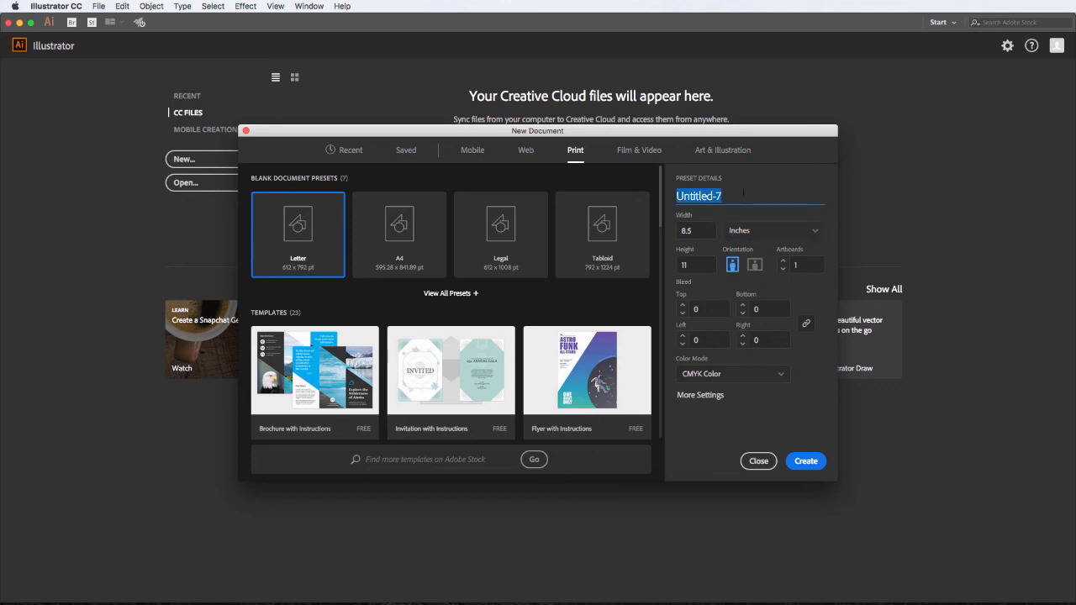
text(e)
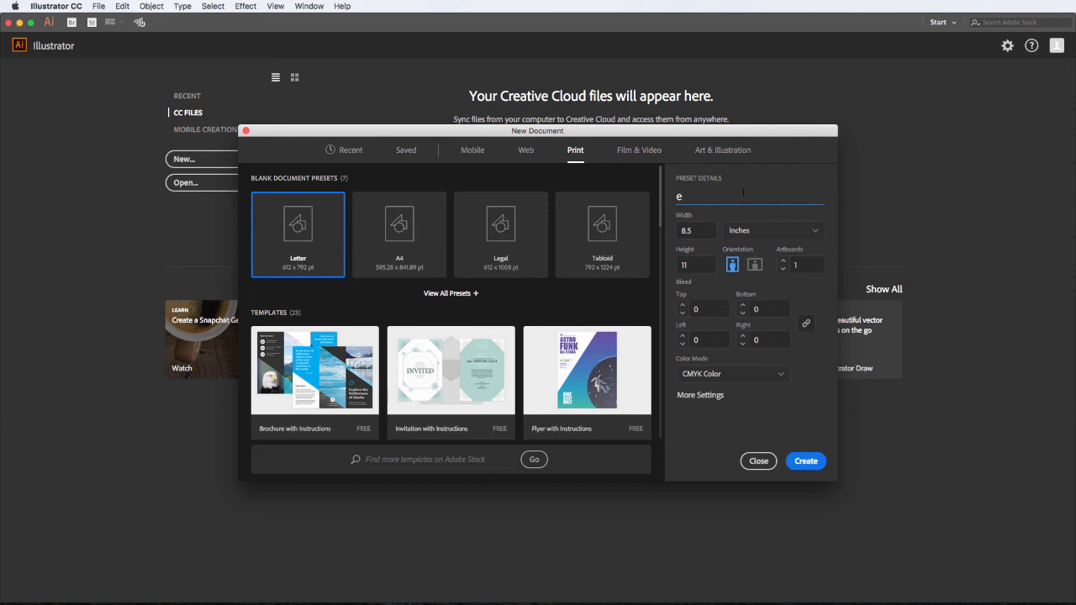
text(1)
click(804, 463)
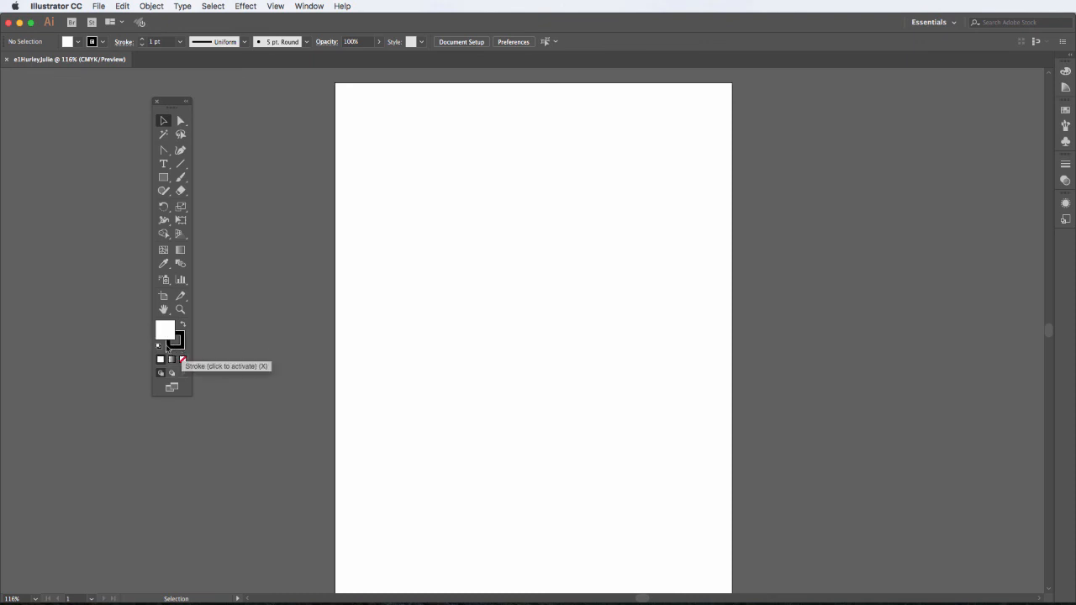
- Restore the default colours: white fill and black 1 pt stroke
click(157, 347)
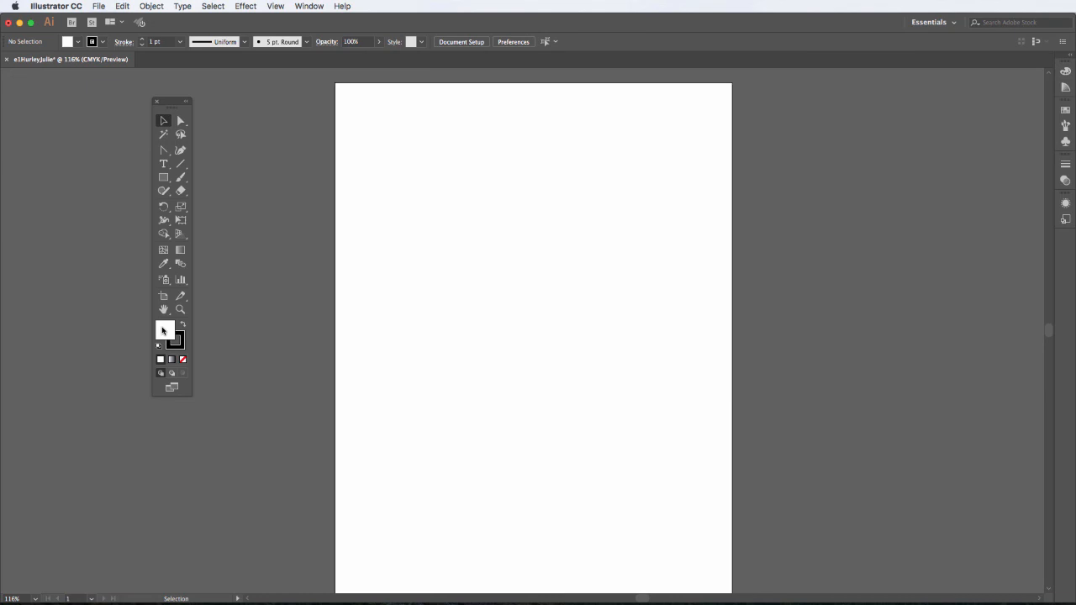
- Preview red and dark maroon fill shades in the Color Picker, then cancel without changing the fill
double_click(163, 331)
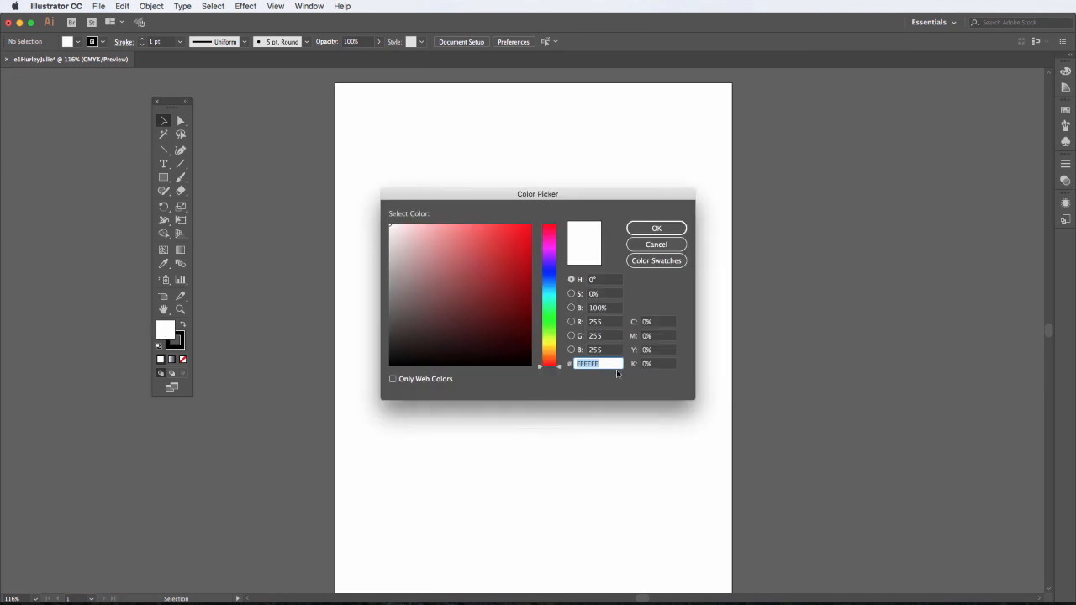
click(464, 271)
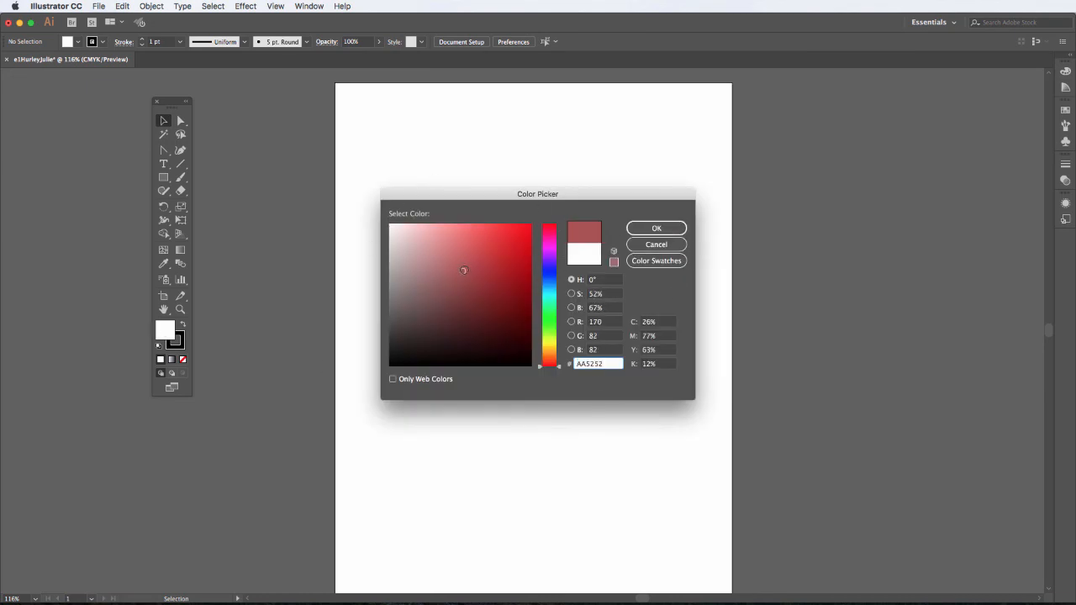
click(515, 280)
click(496, 321)
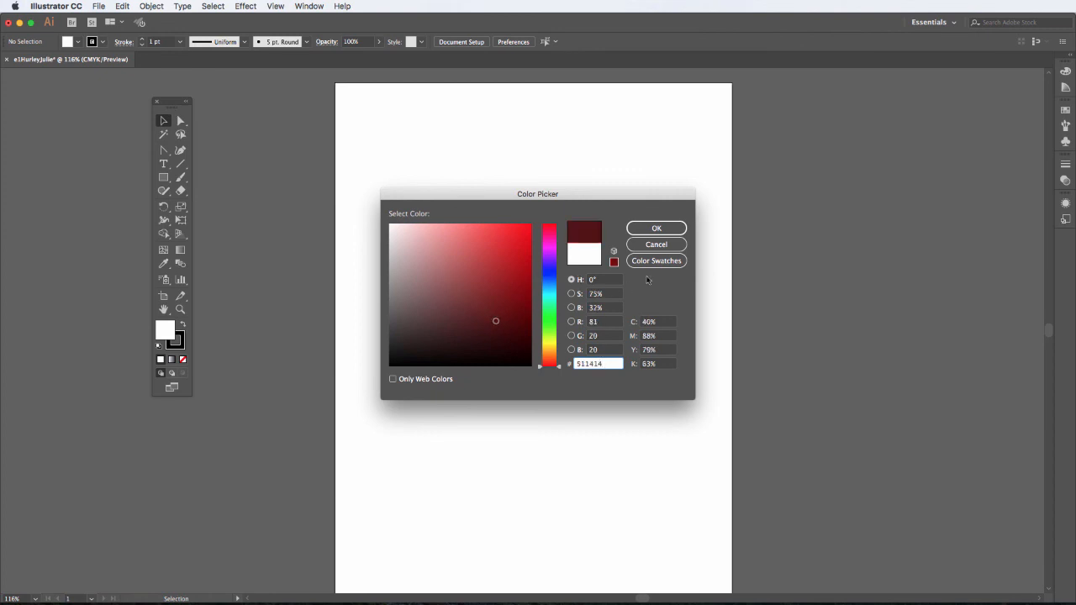
click(669, 261)
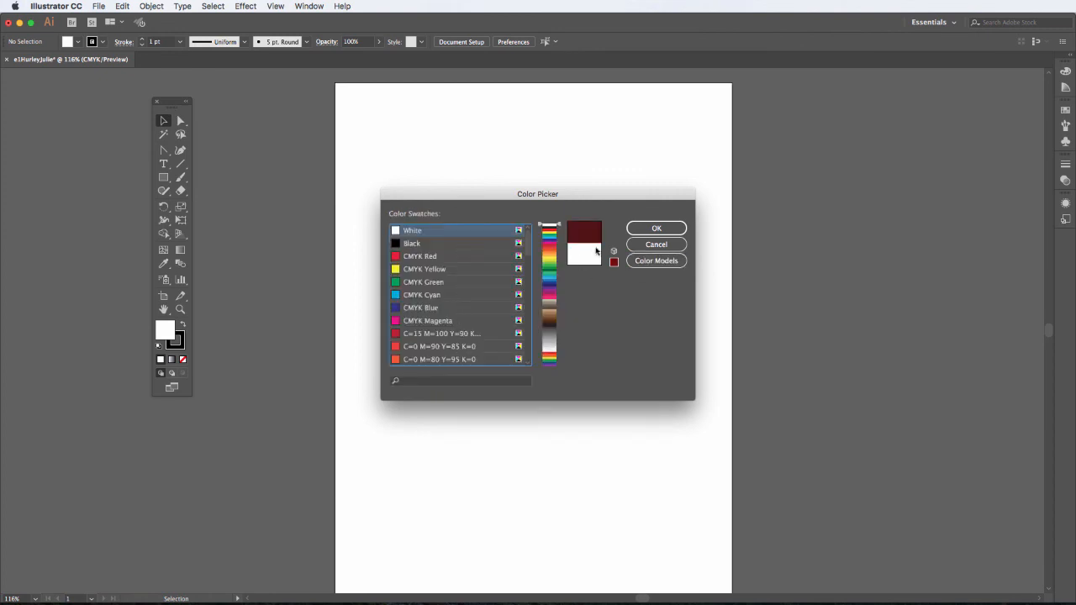
click(661, 243)
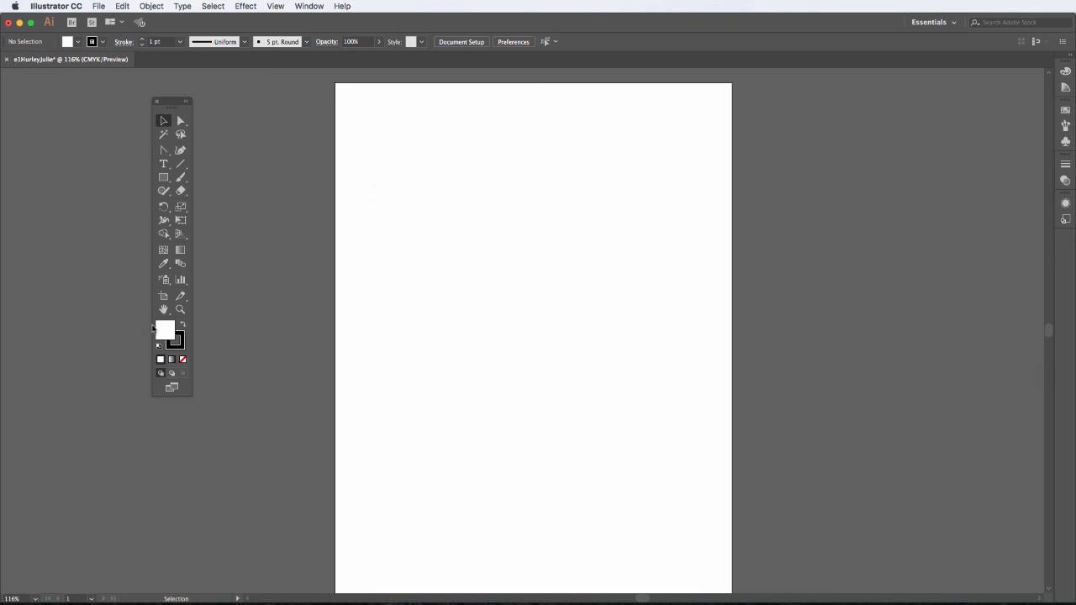
- Preview a pinkish-red stroke shade in the Color Picker, then cancel it
double_click(175, 340)
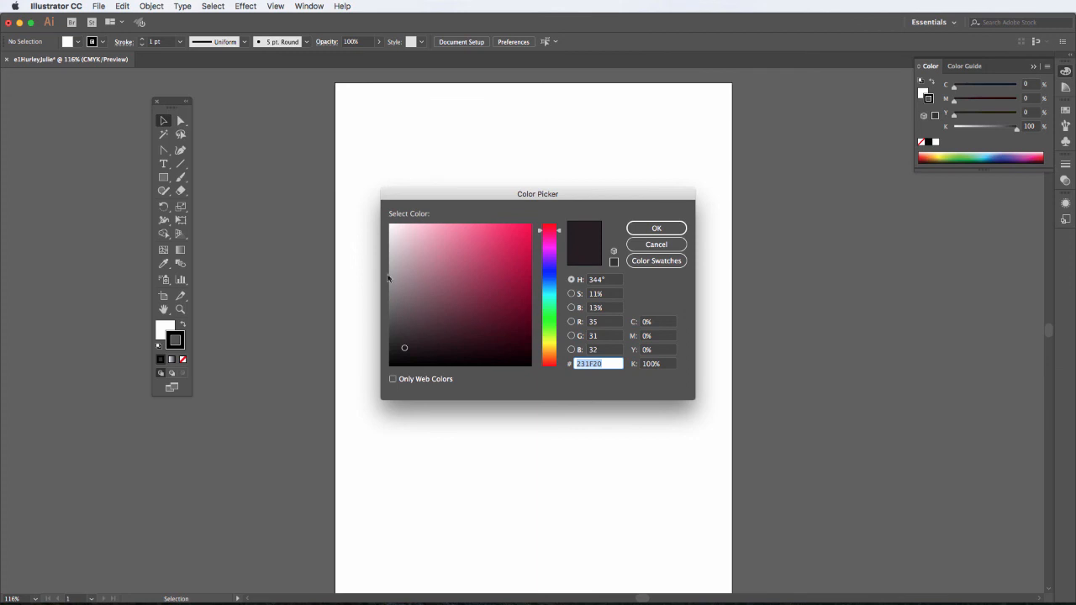
mouse_move(445, 294)
mouse_down()
mouse_move(484, 262)
mouse_move(507, 297)
mouse_move(475, 340)
mouse_move(410, 356)
mouse_up()
click(650, 246)
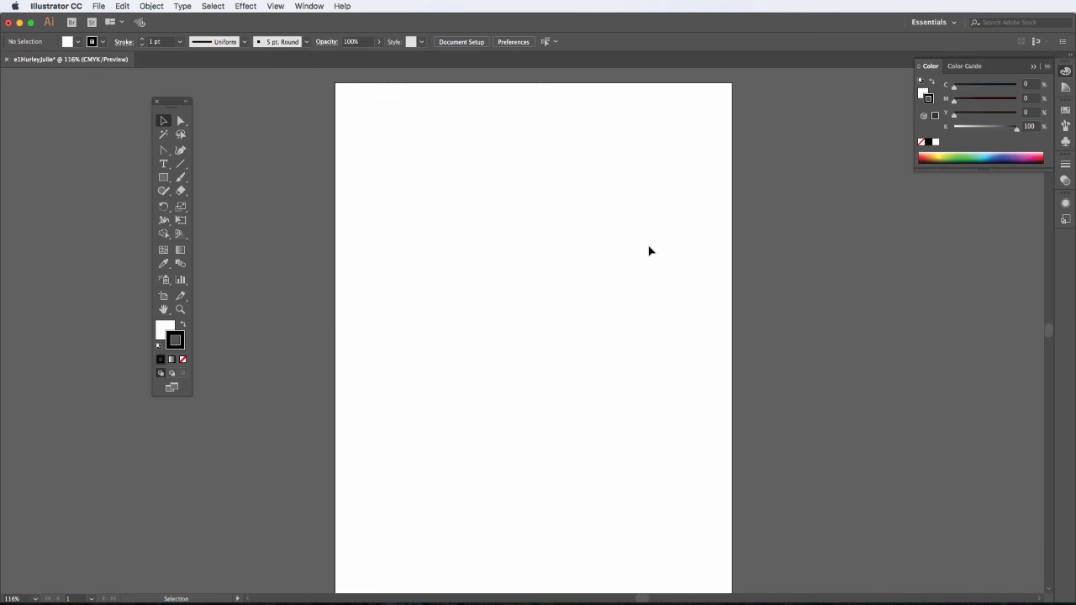
- Browse the Control bar fill and stroke swatch lists without choosing, then reapply default white fill and black stroke
click(79, 46)
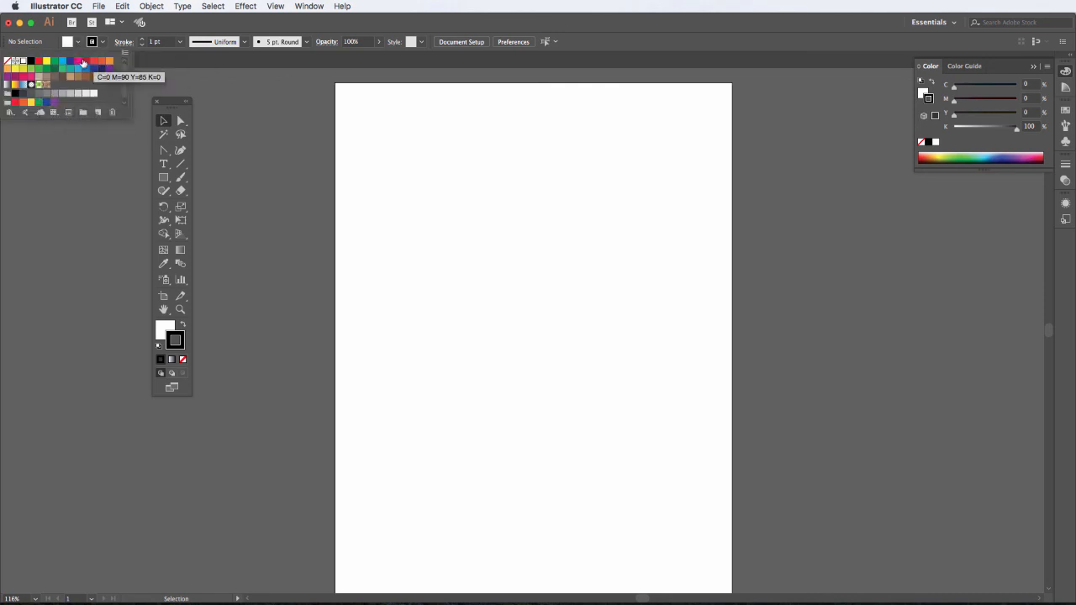
click(102, 44)
click(102, 44)
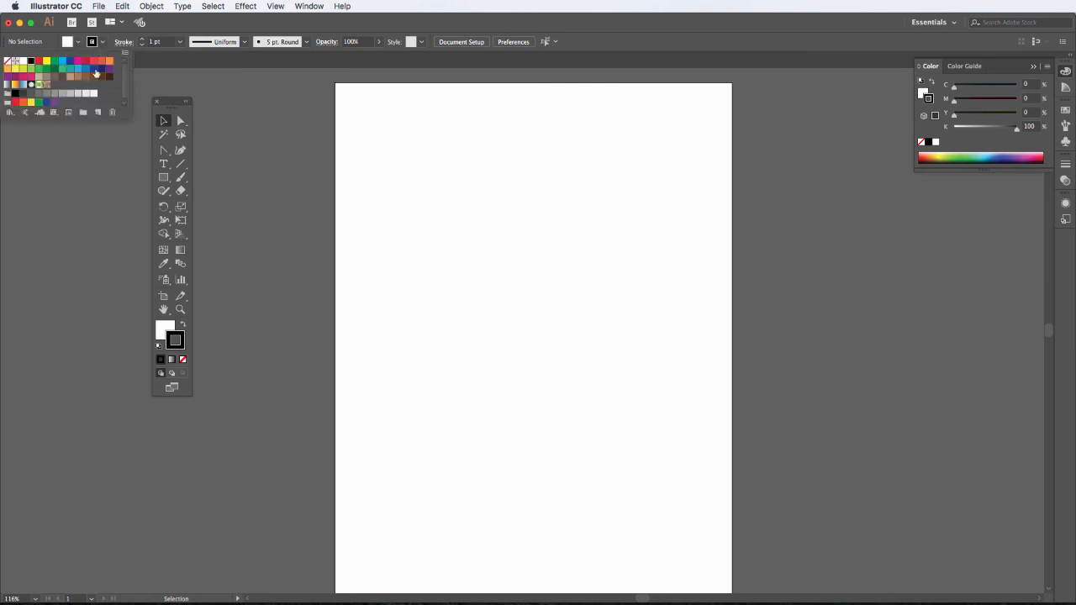
click(102, 44)
click(159, 346)
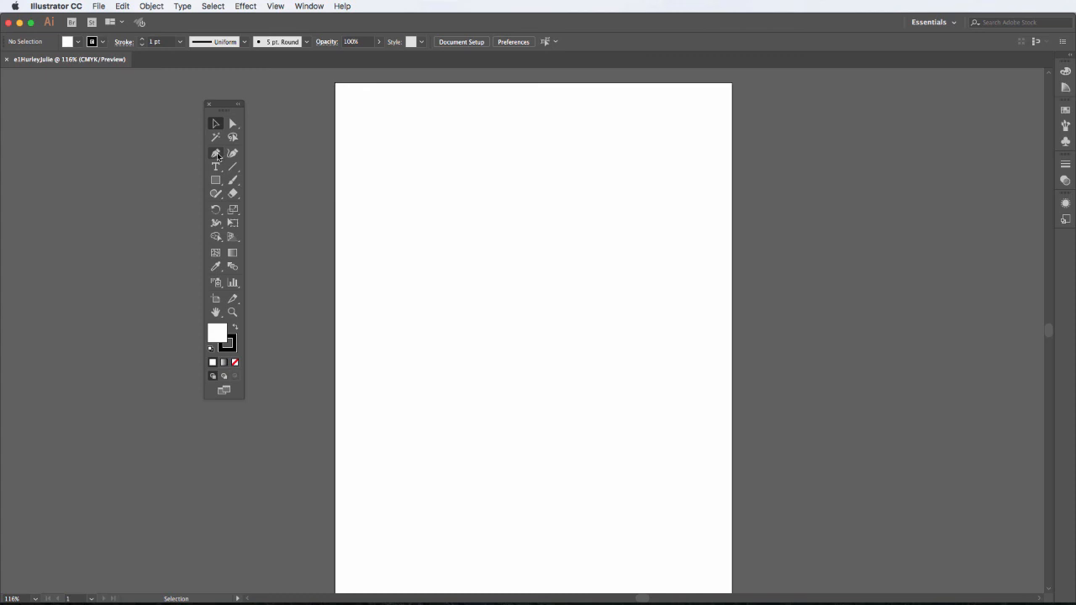
- Select the Pen tool and tear its anchor-point tools off into a floating panel
click(216, 155)
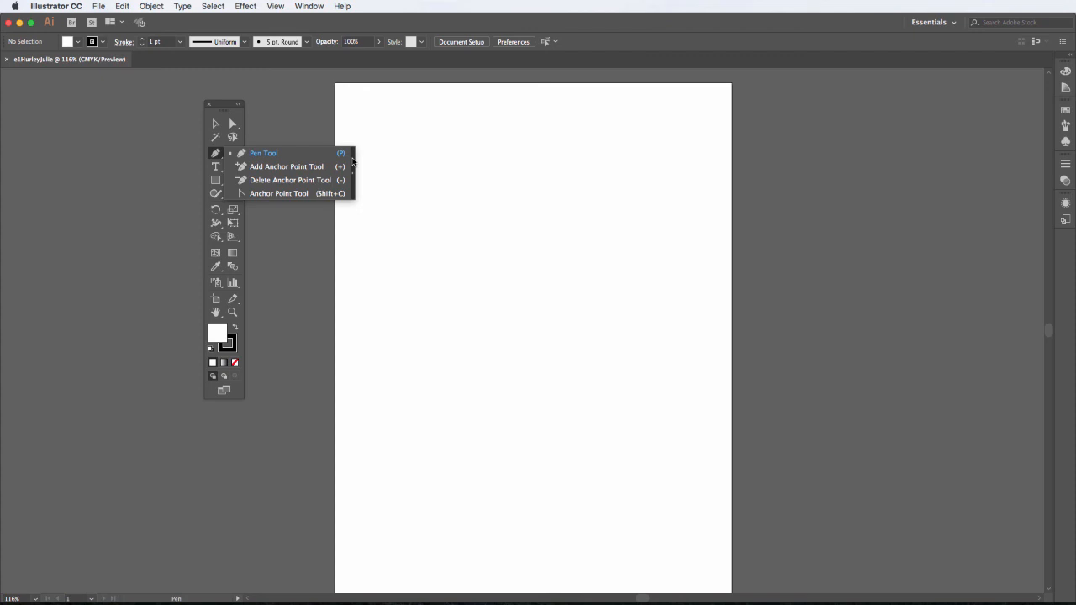
click(353, 161)
drag(256, 160, 420, 108)
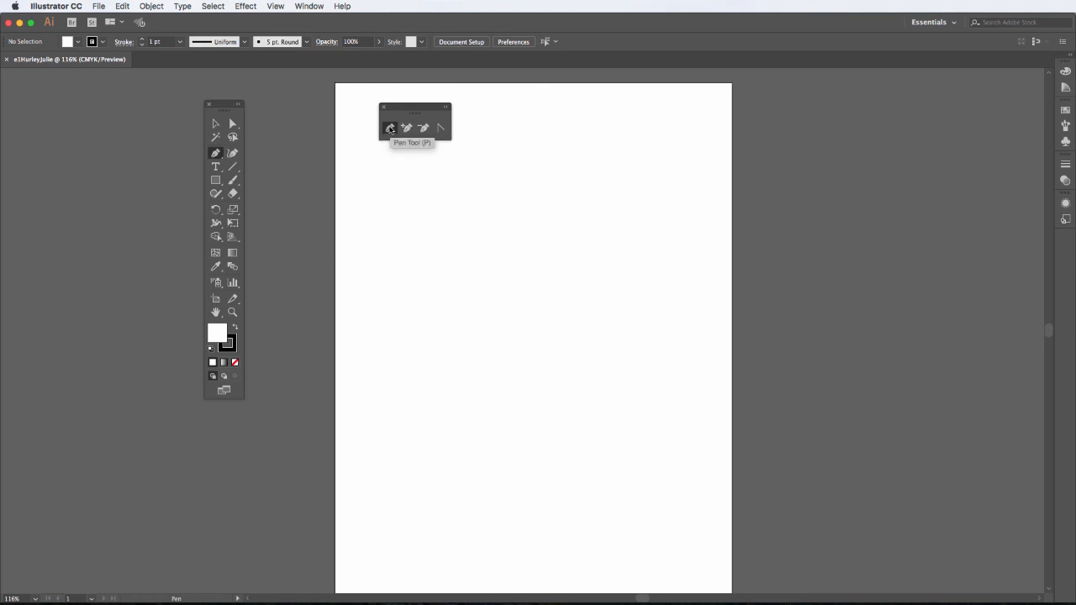
- Draw a four-cornered straight-line outline in the upper page, closing it on the first anchor
click(389, 239)
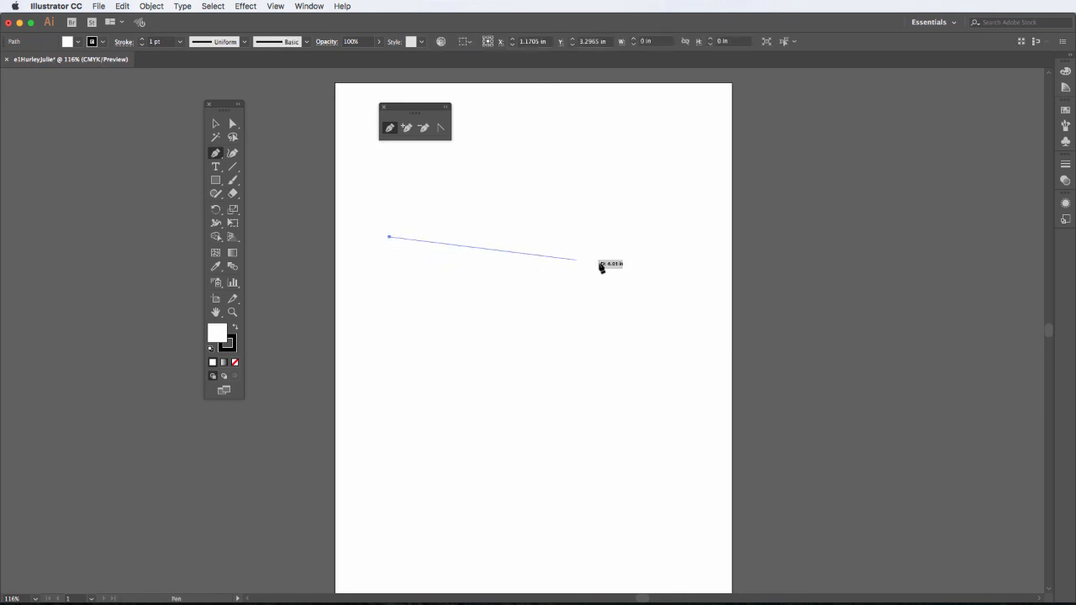
click(497, 163)
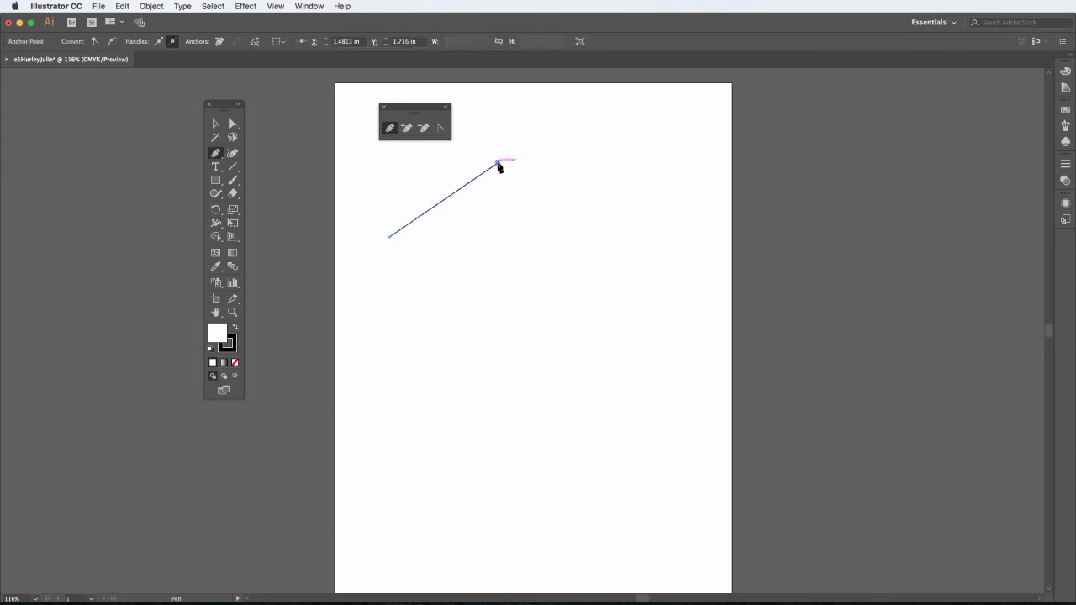
click(619, 289)
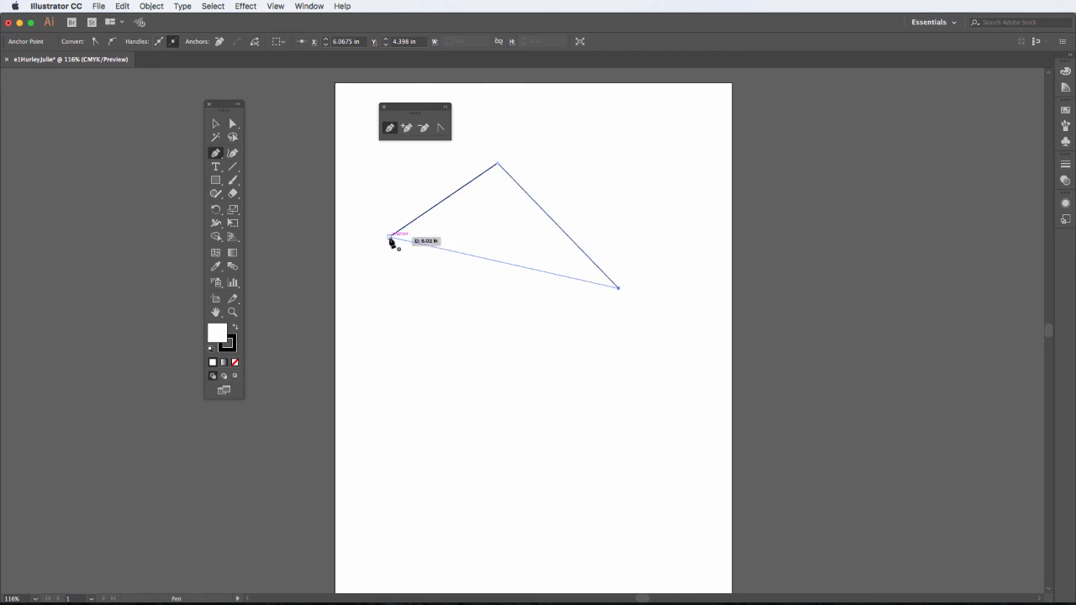
click(410, 261)
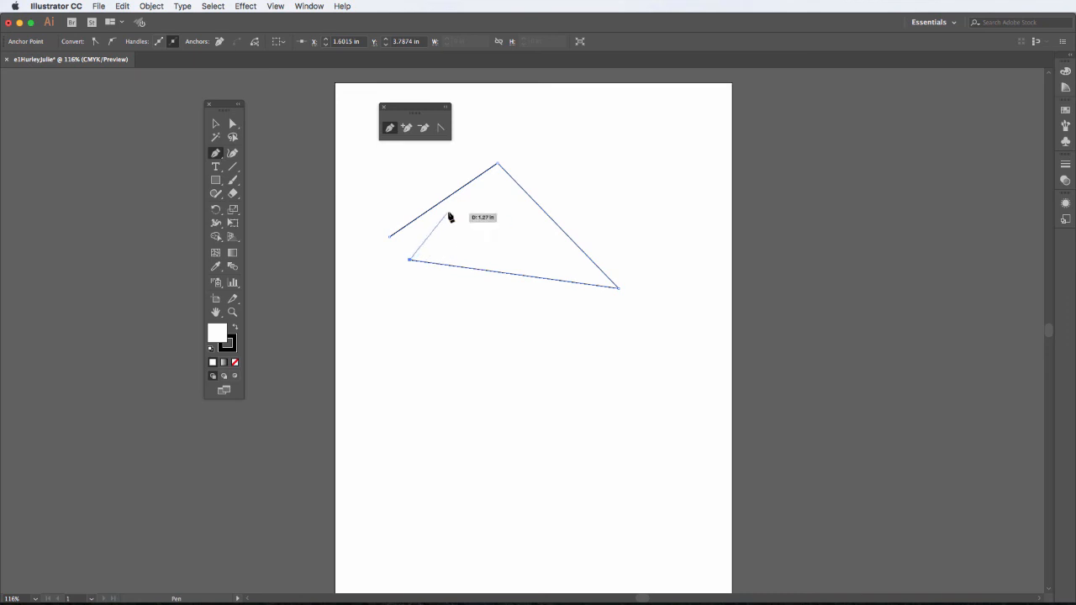
click(409, 261)
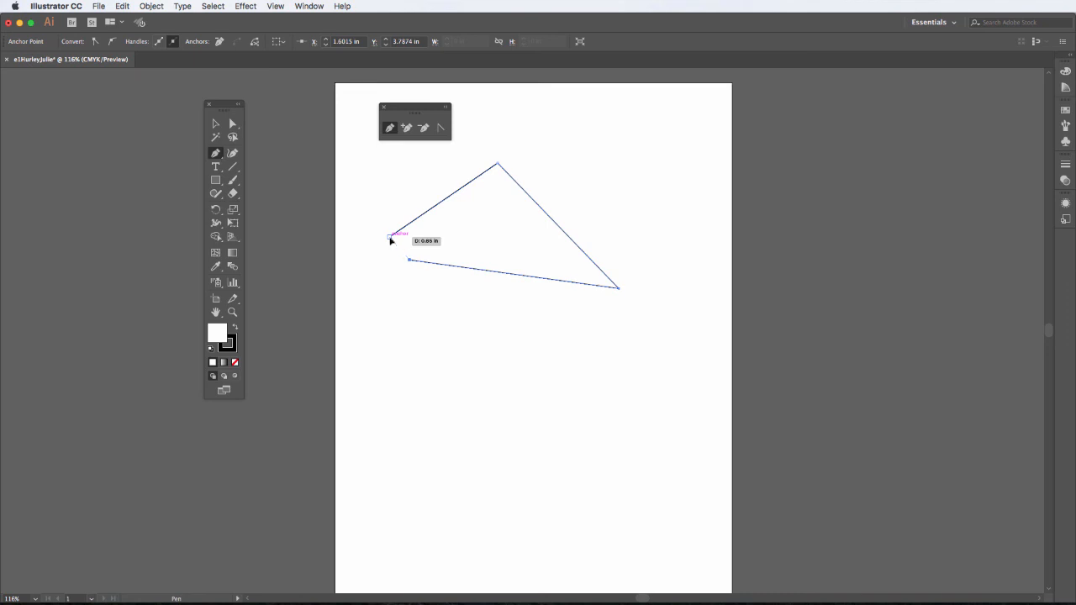
click(389, 237)
- Draw a smooth S-shaped wave path below the outline with dragged anchors, then deselect it
click(397, 391)
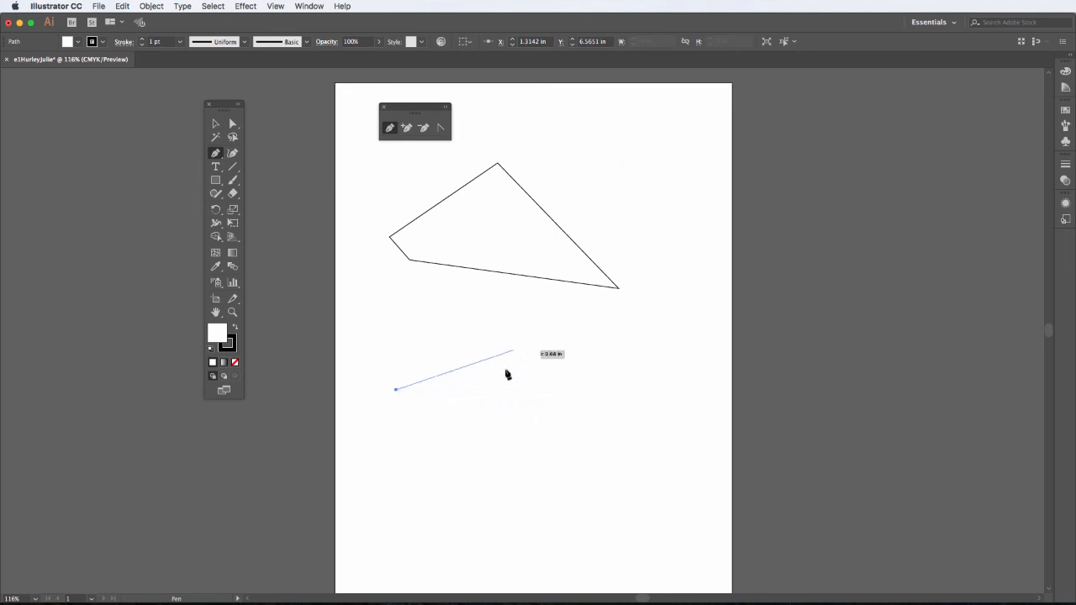
click(587, 391)
drag(588, 392, 677, 482)
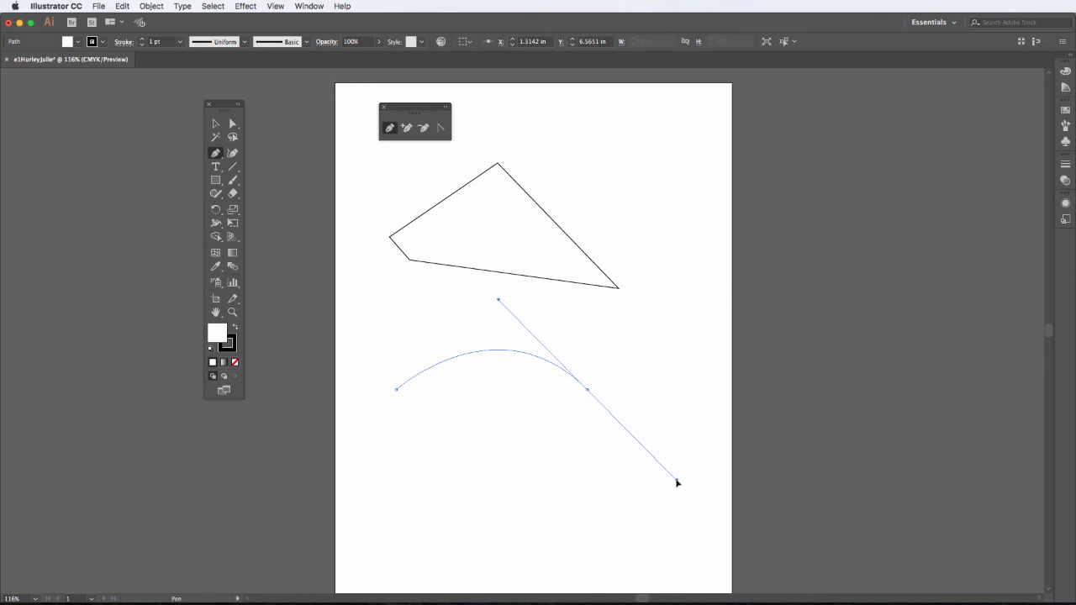
drag(677, 482, 677, 481)
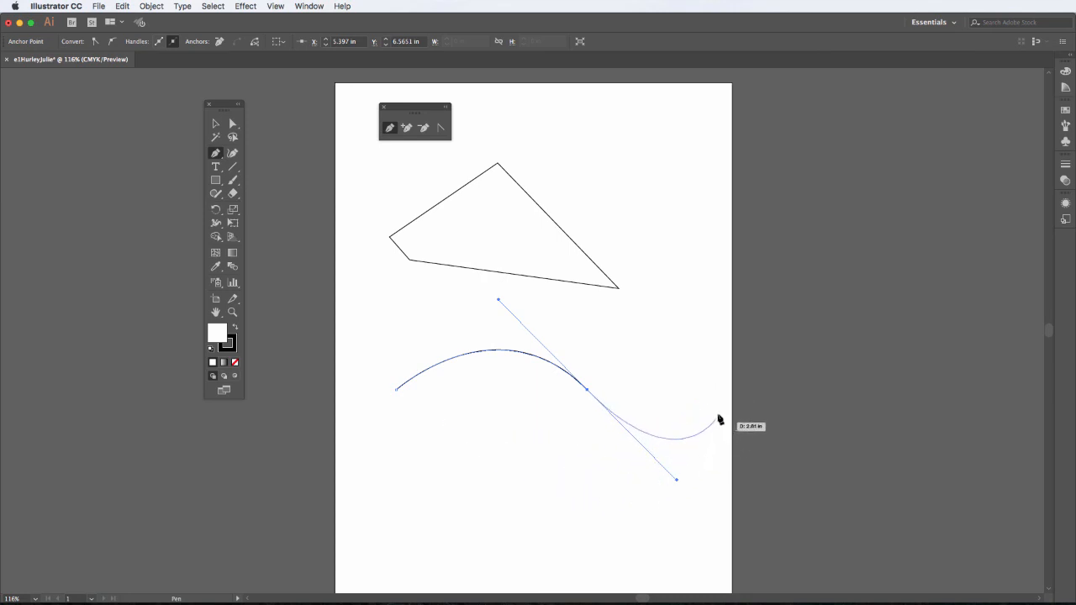
drag(721, 392, 666, 469)
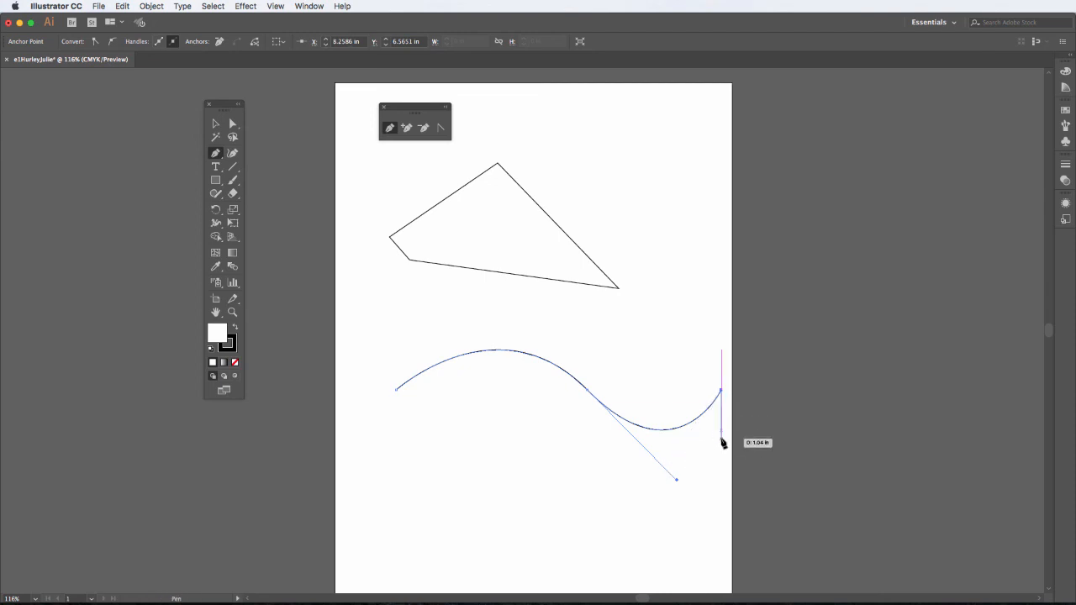
key(v)
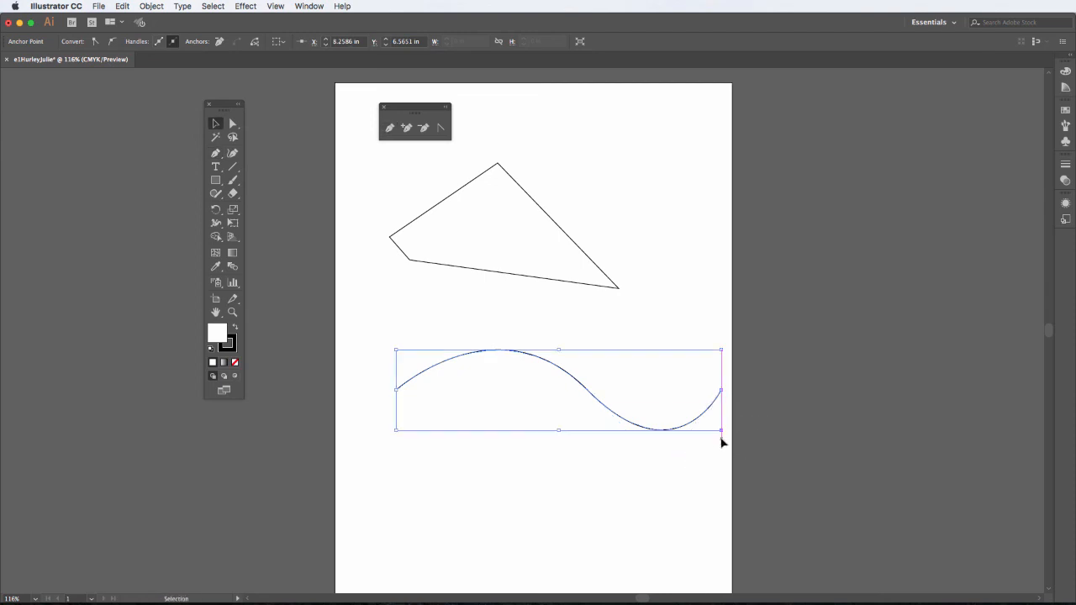
click(568, 490)
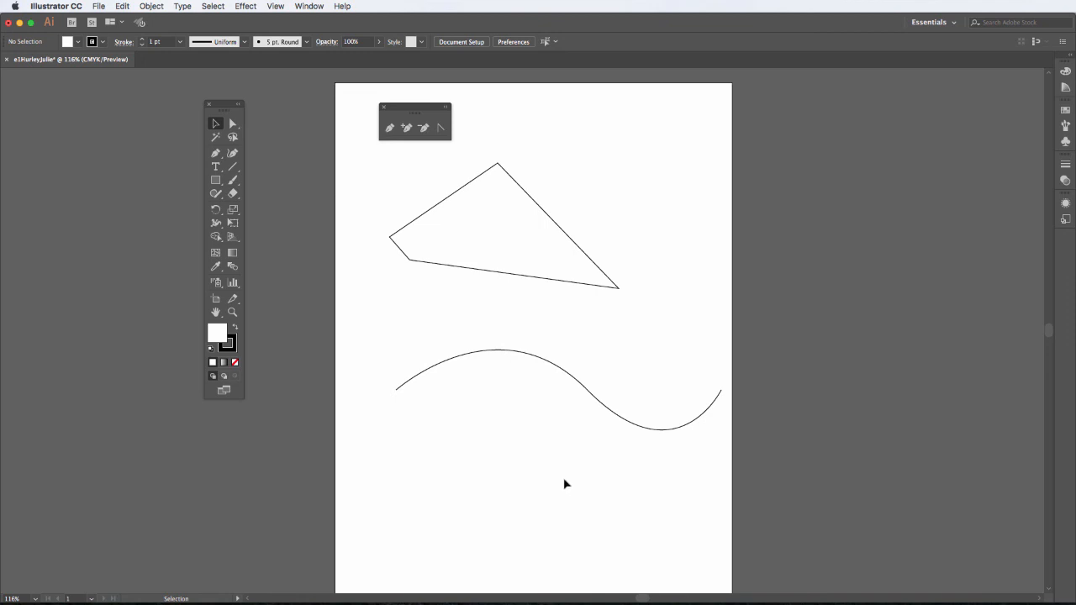
- Draw a closed shape below the wave mixing curved arcs and sharp zigzag corners, ending on its first anchor
key(p)
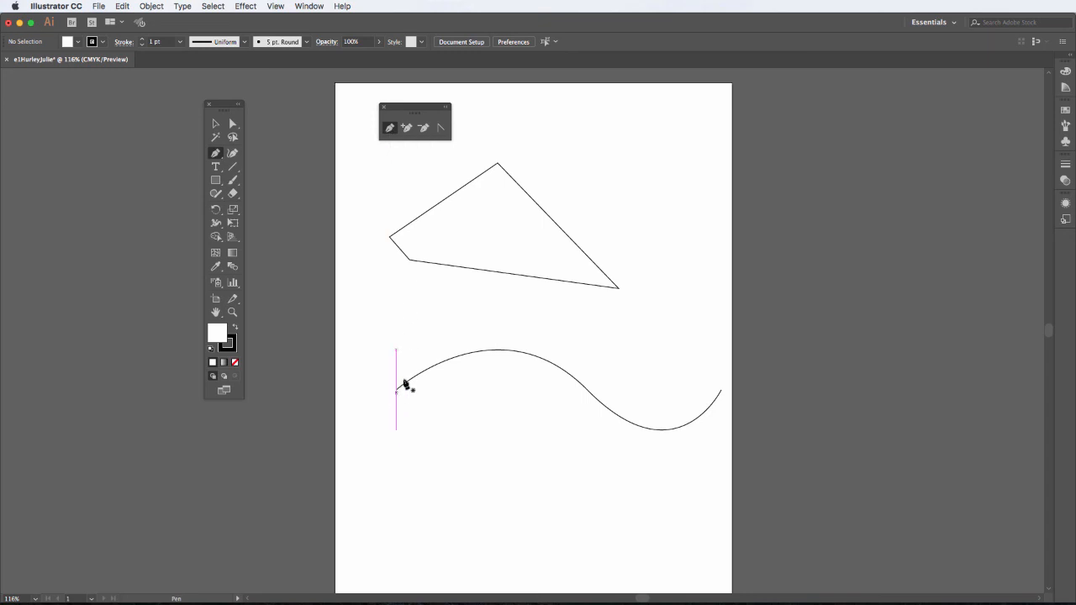
click(395, 477)
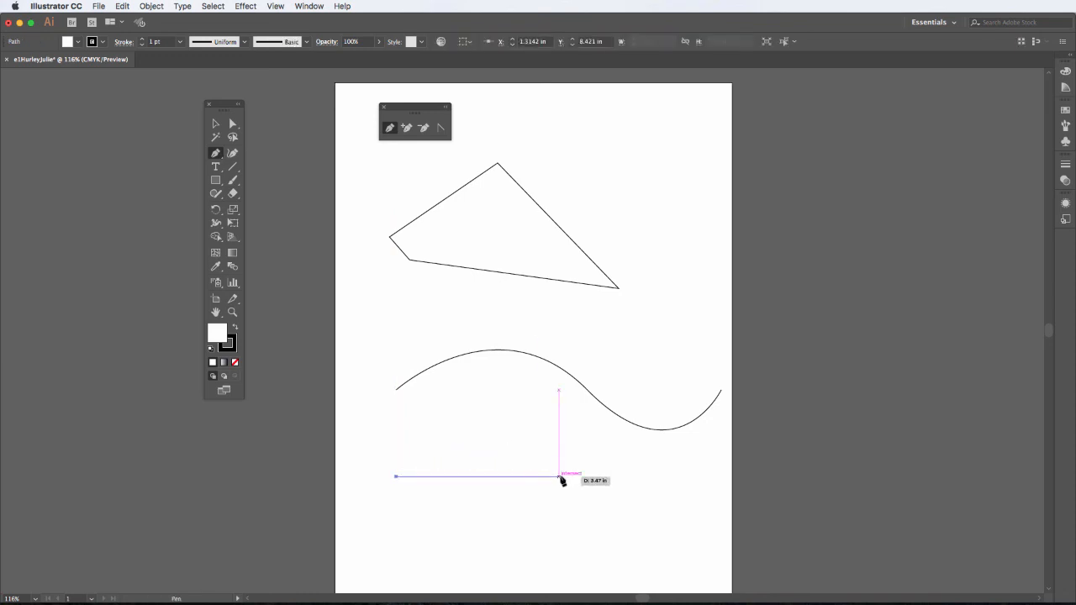
drag(559, 476, 638, 552)
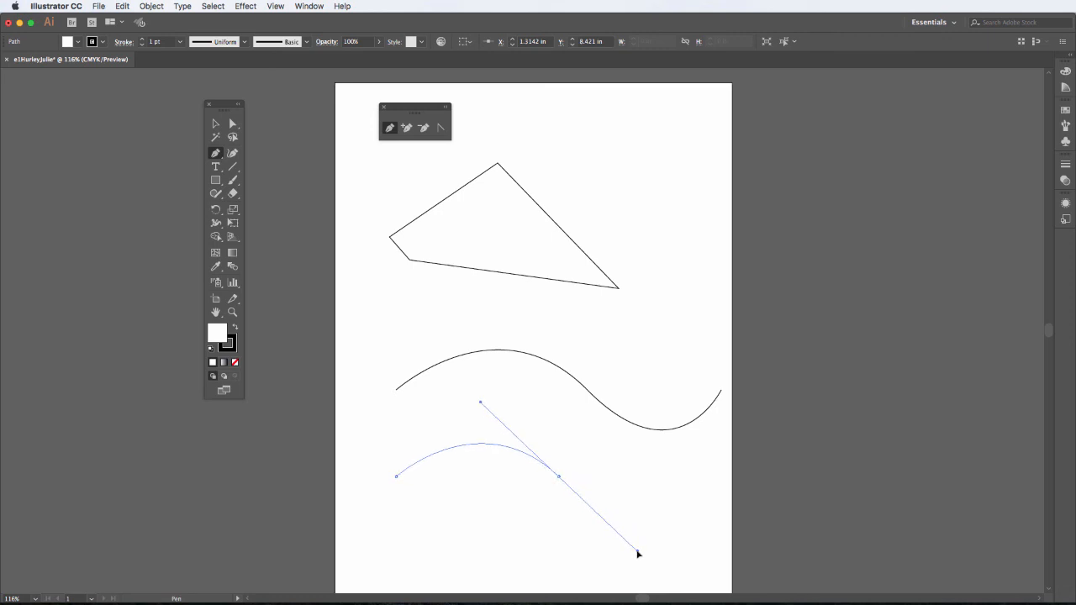
click(559, 476)
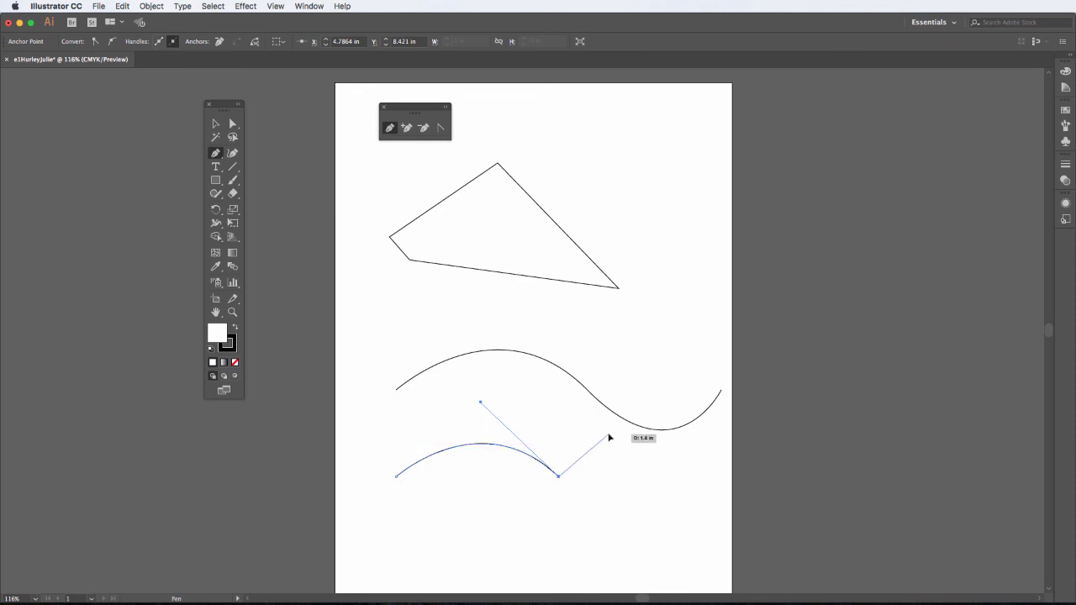
click(608, 435)
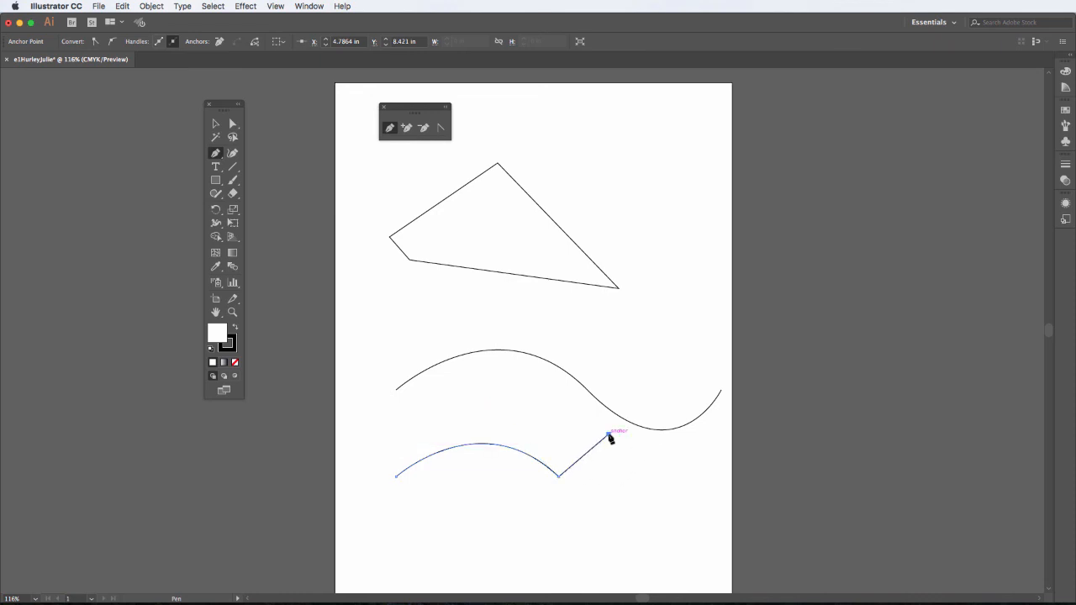
click(657, 477)
drag(597, 544, 416, 502)
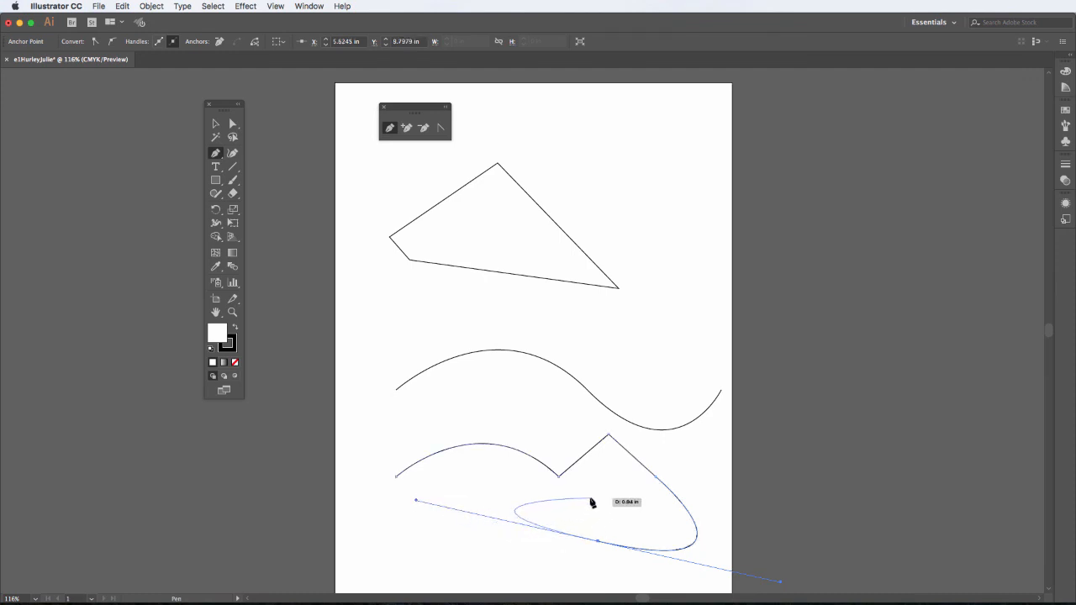
click(597, 543)
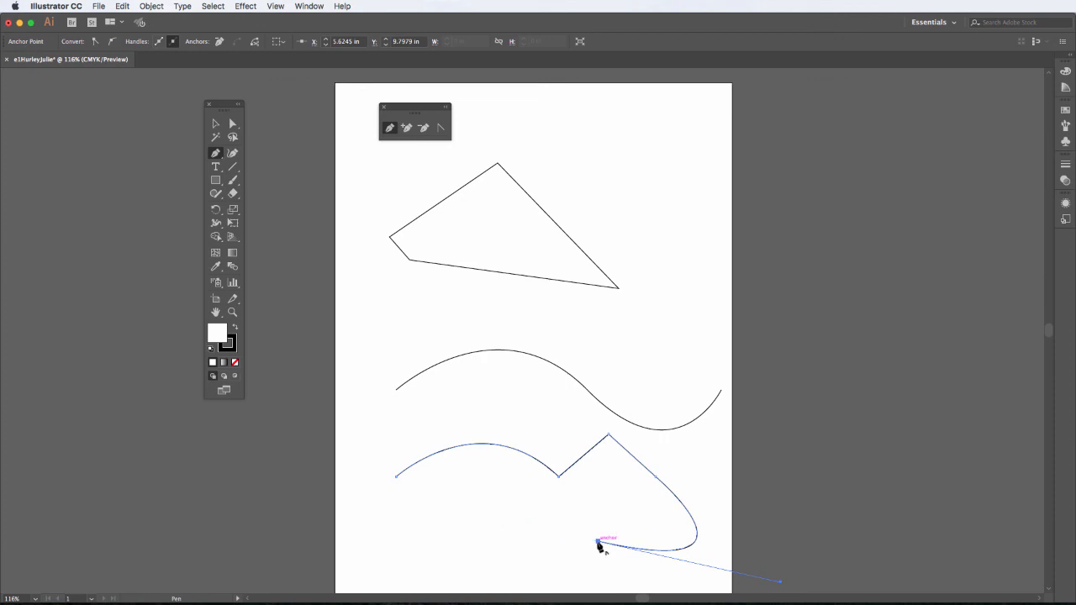
click(524, 484)
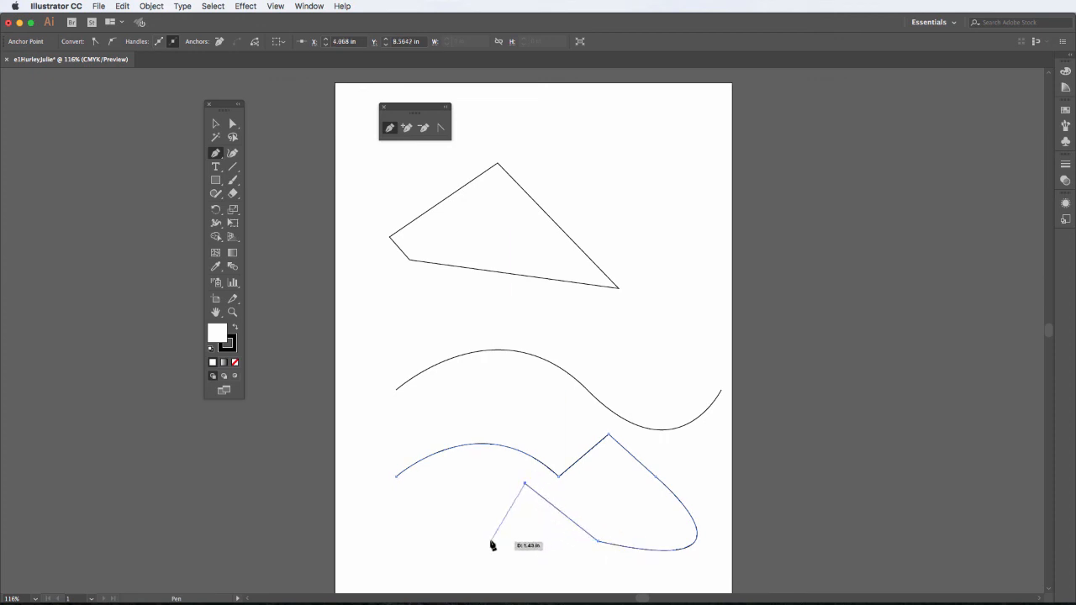
click(469, 547)
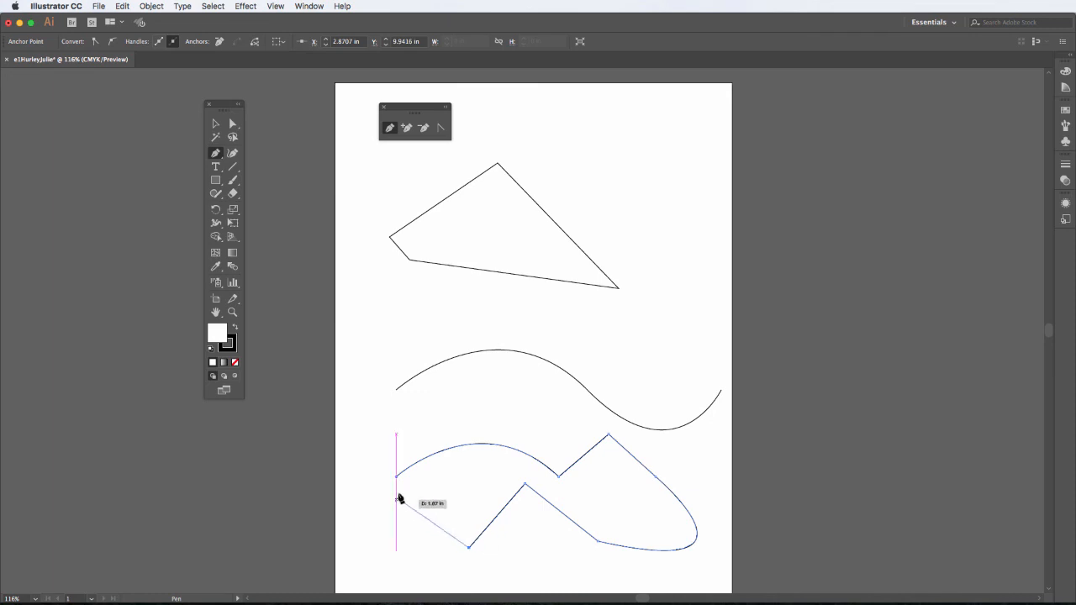
drag(396, 477, 456, 414)
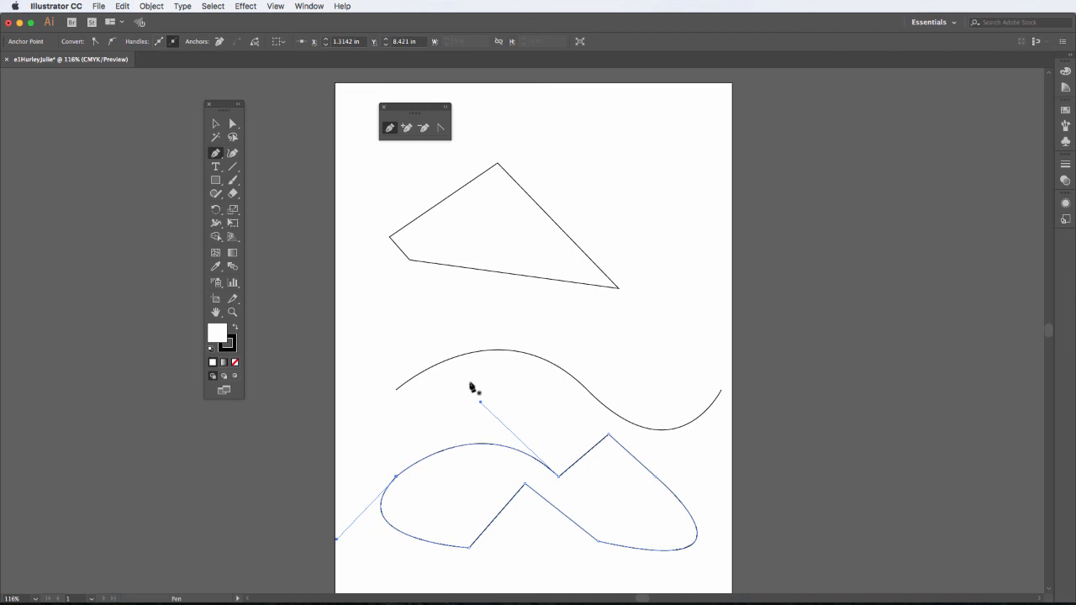
- Delete the notch anchor to straighten the shape's top edge, then add anchors on that edge and the wave
click(423, 129)
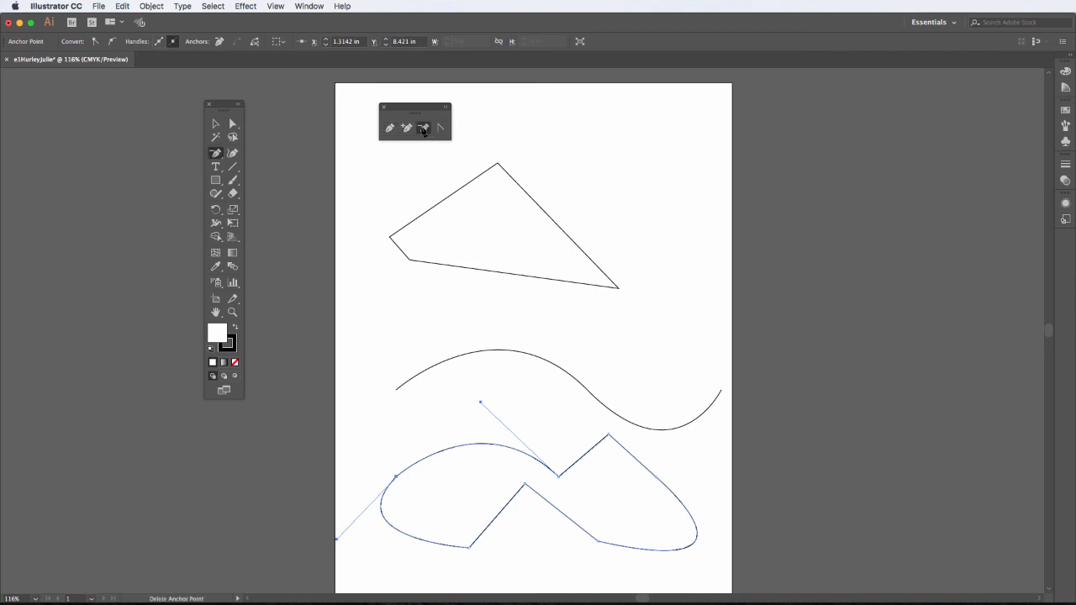
click(559, 476)
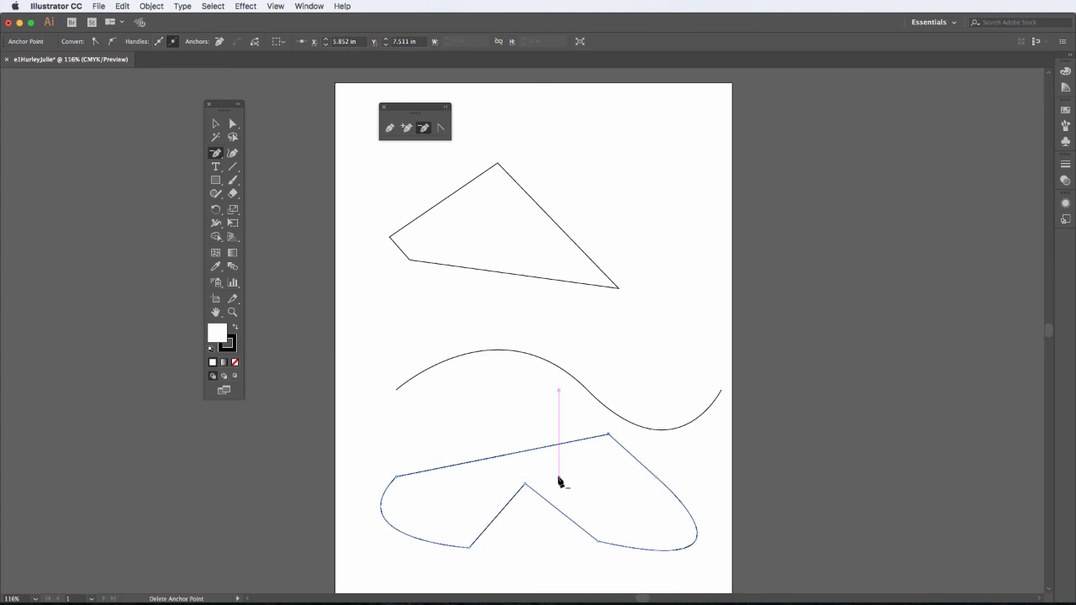
click(407, 128)
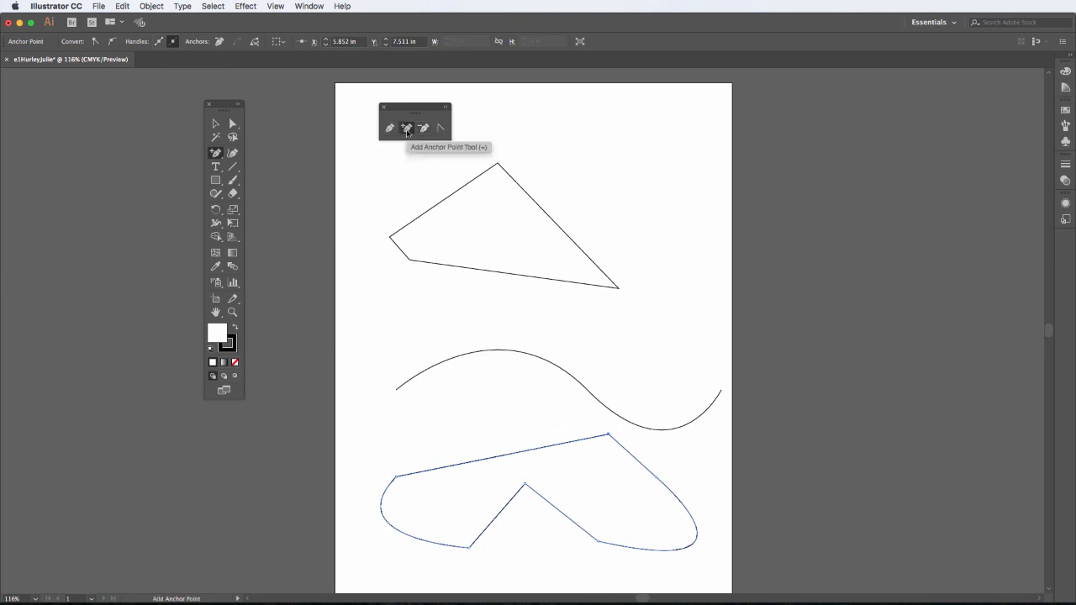
click(502, 456)
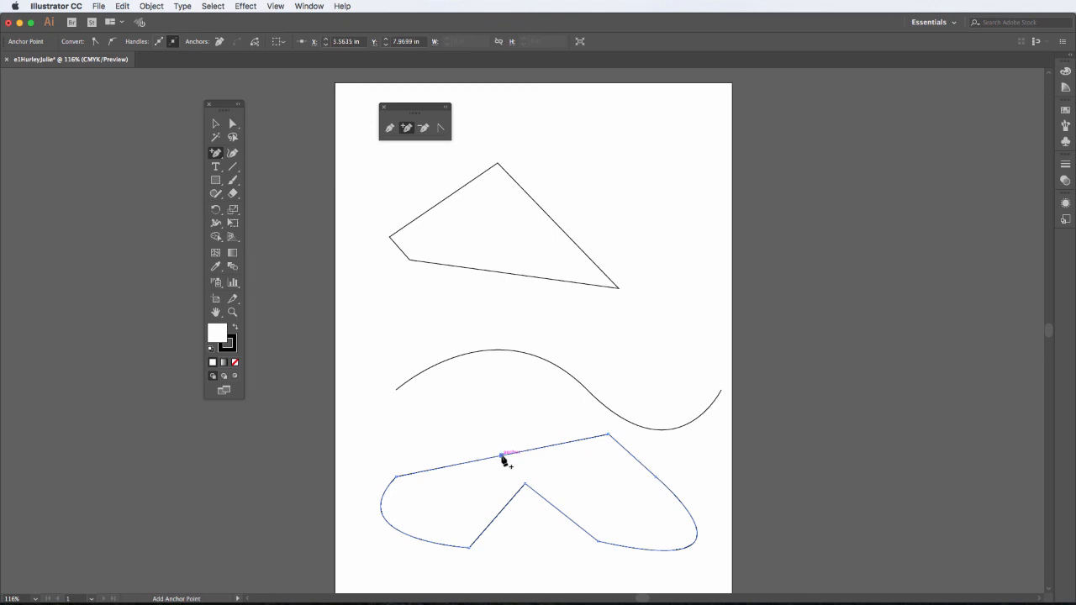
click(551, 363)
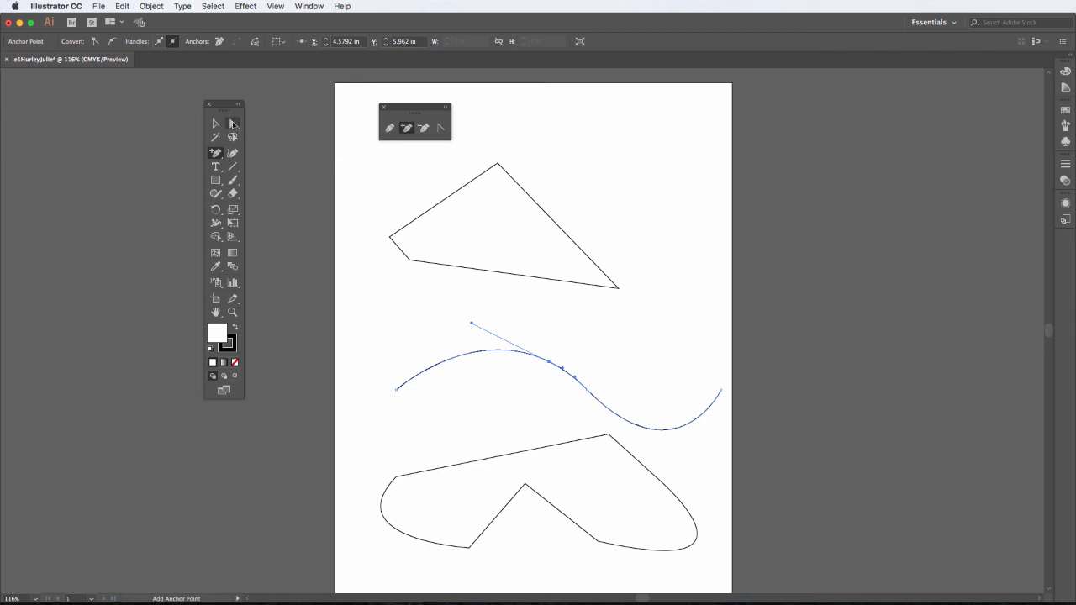
- After undoing a trial handle drag, move the wave's new middle anchor up and right, then select the bottom shape
click(233, 124)
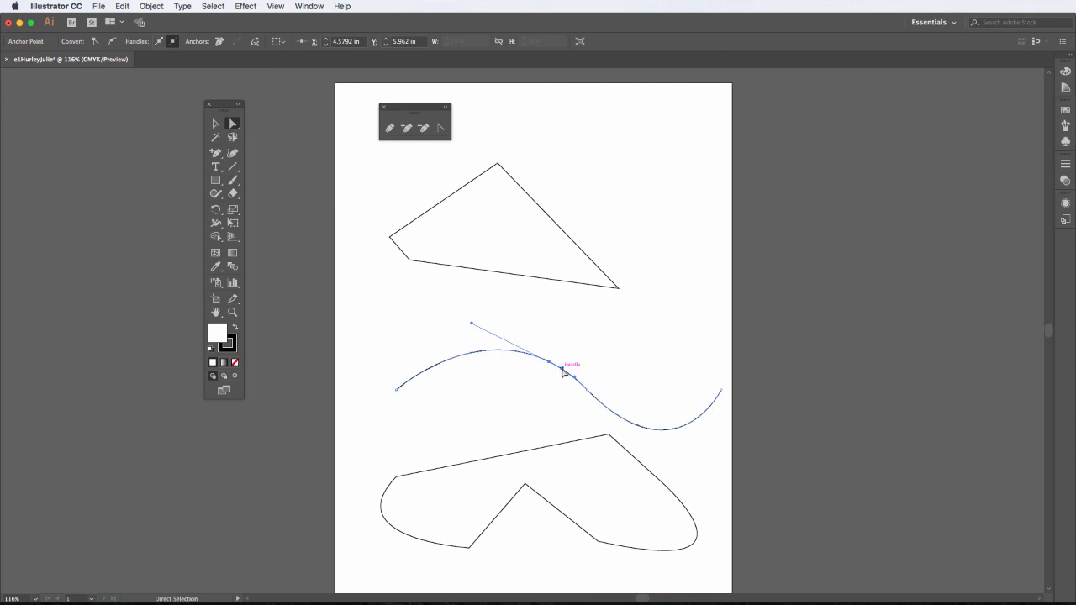
drag(563, 370, 557, 399)
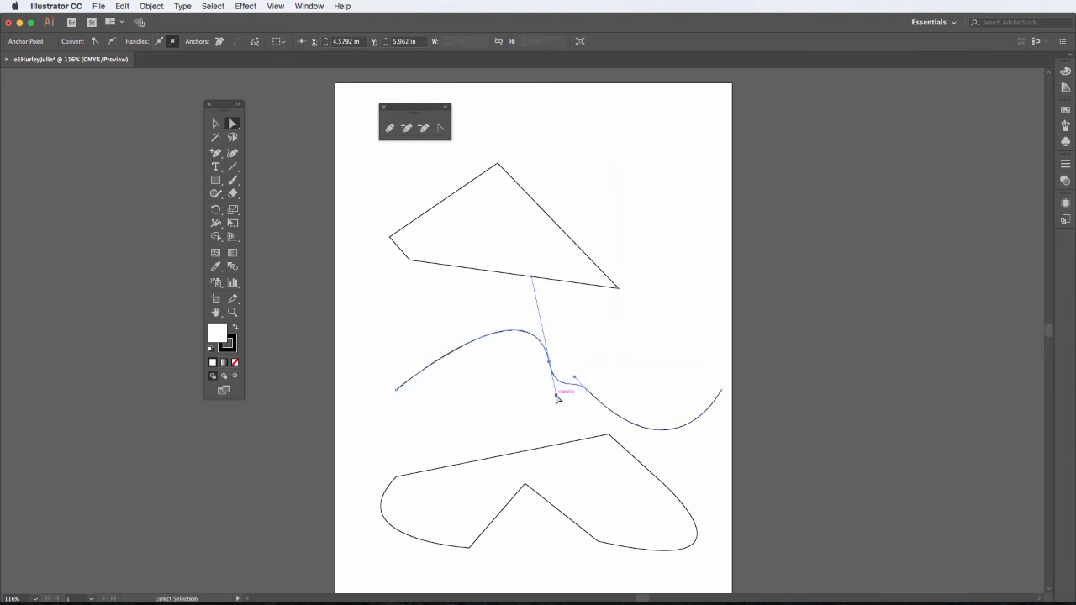
key(super+z)
key(super+z)
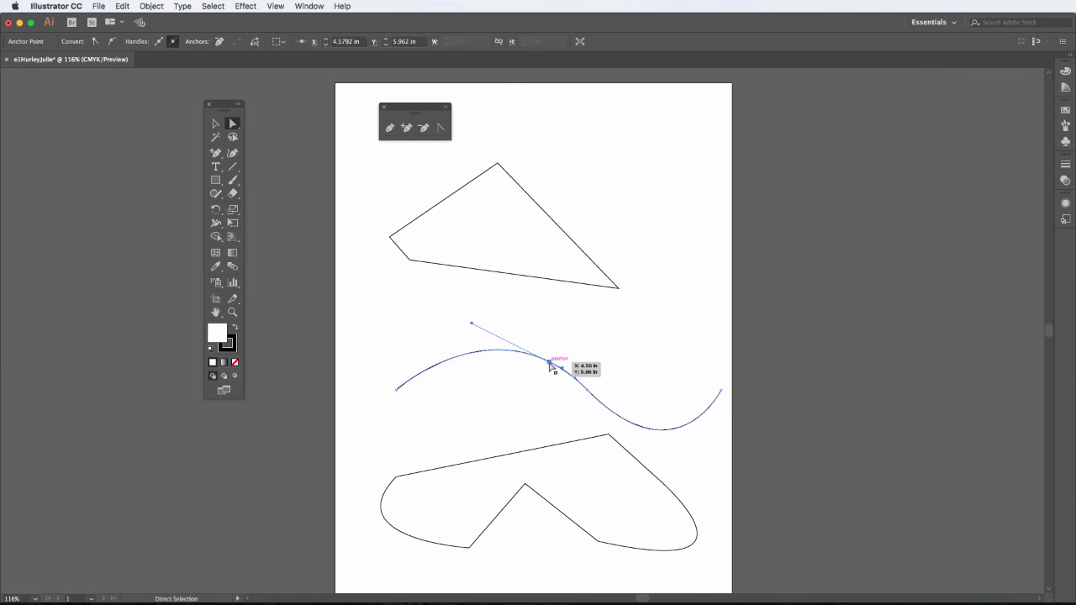
mouse_move(550, 366)
mouse_down()
mouse_move(584, 307)
mouse_move(549, 356)
mouse_up()
click(513, 458)
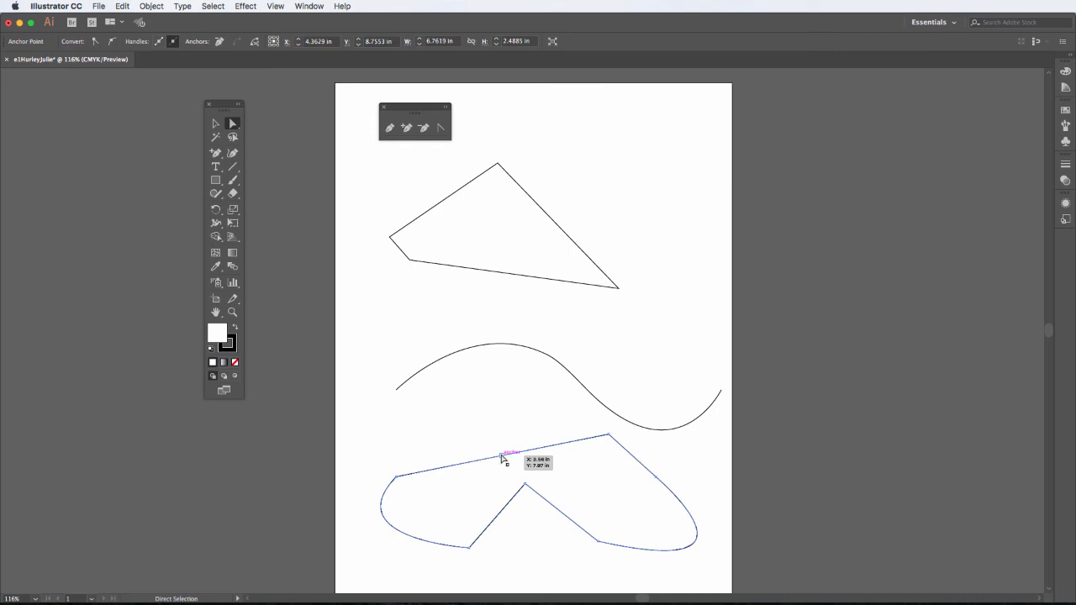
- Flatten the S-curve's top hump and move its middle anchor down-right to form a sharp kink
drag(502, 458, 492, 389)
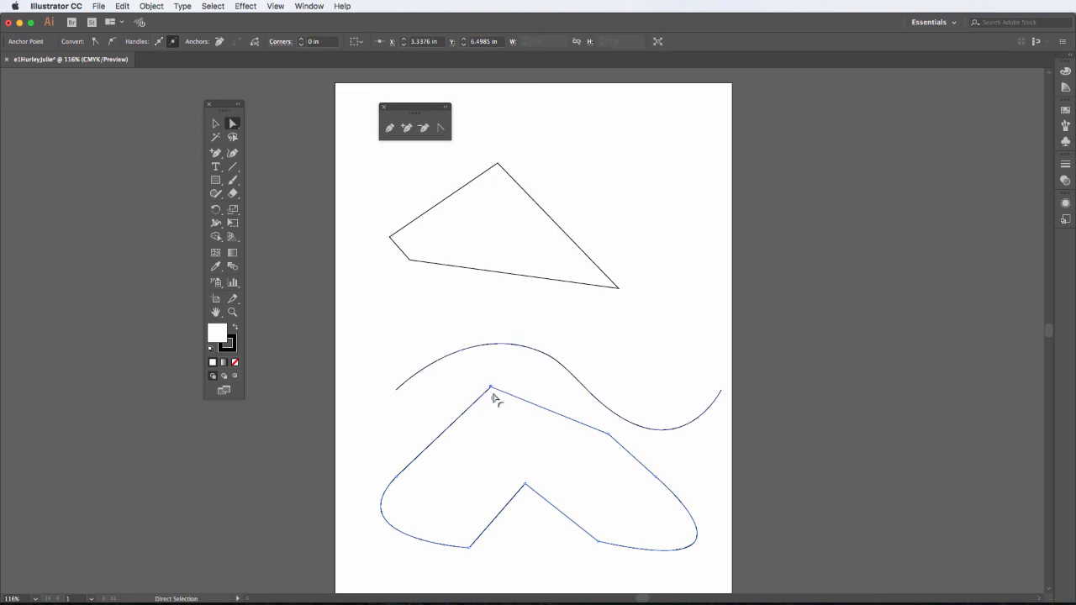
click(510, 347)
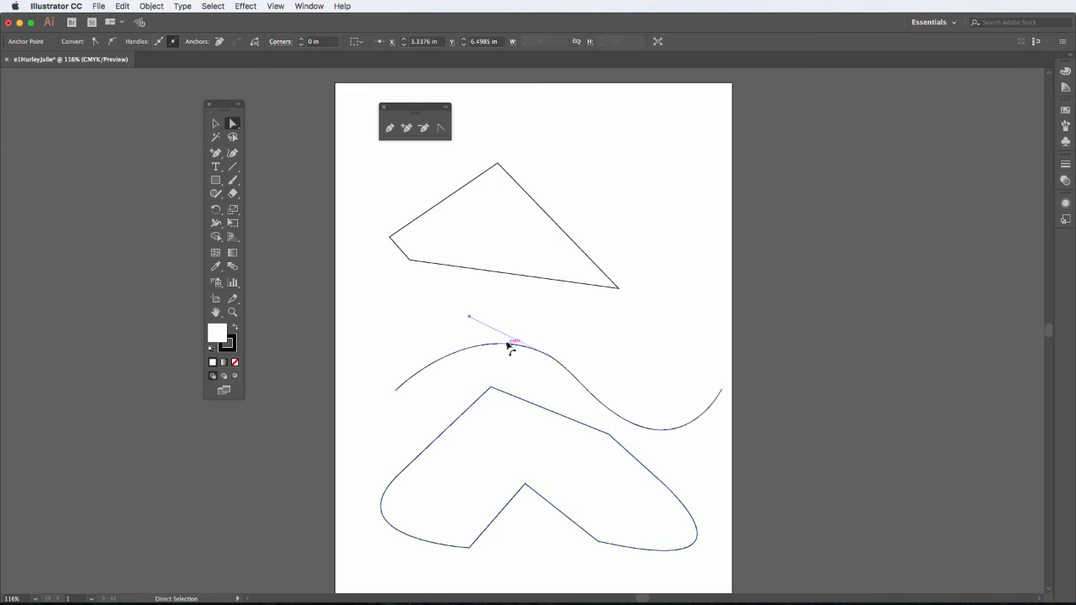
click(551, 359)
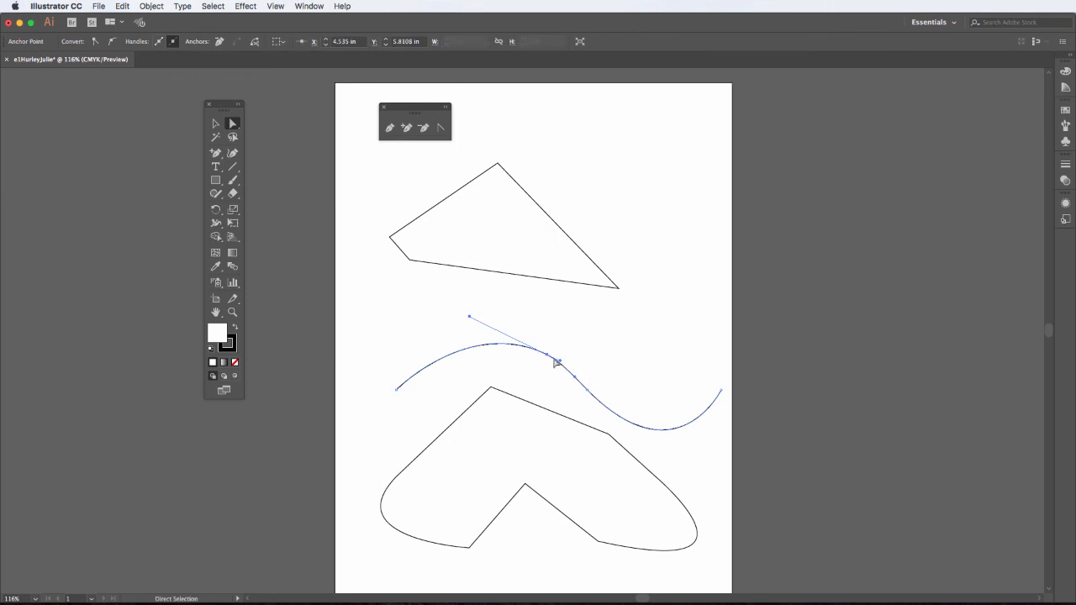
mouse_move(469, 317)
mouse_down()
mouse_move(456, 361)
mouse_move(473, 308)
mouse_up()
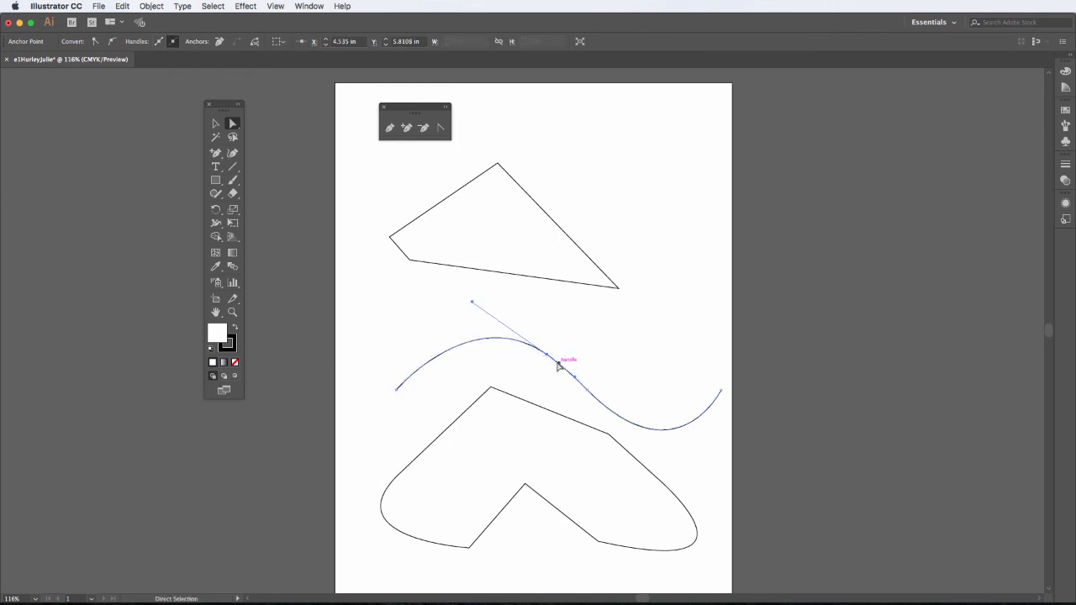
click(569, 367)
drag(561, 364, 634, 340)
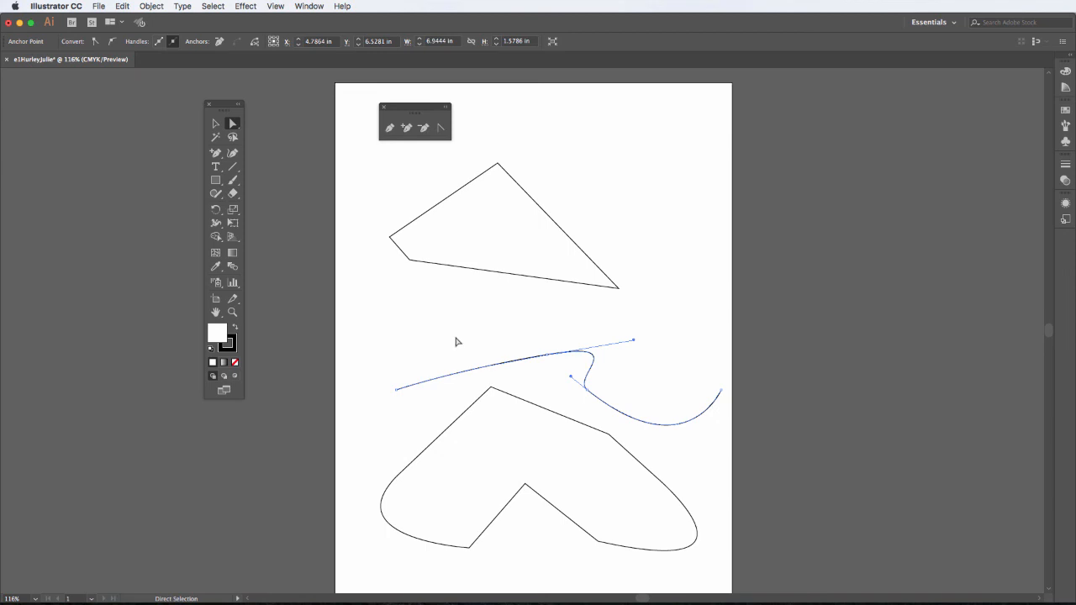
- Convert the wave's middle anchor to a corner, then drag new handles to shape a narrow, curved peak
click(442, 130)
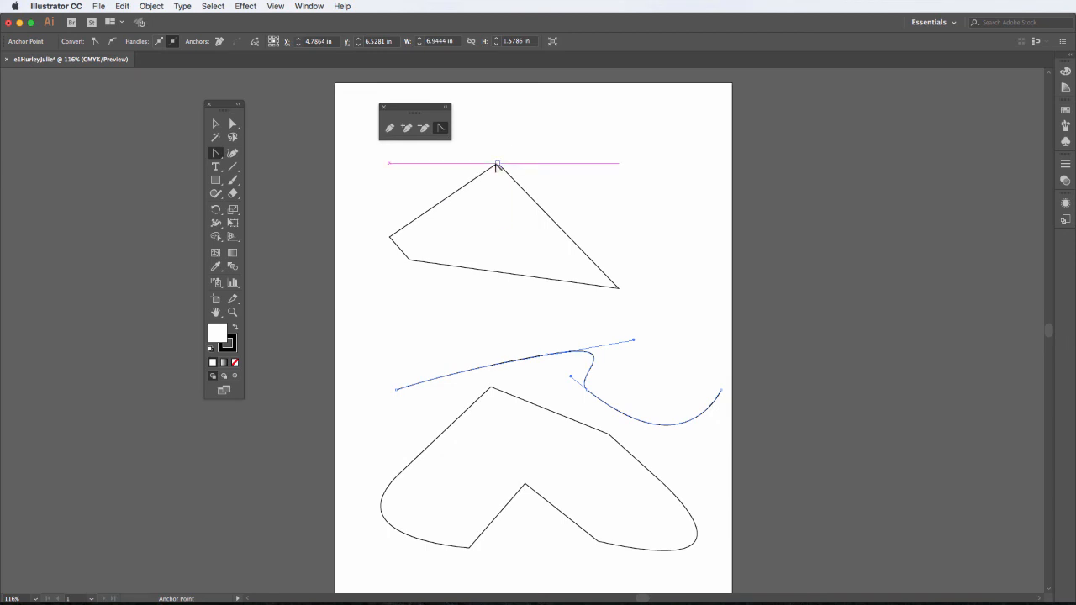
click(547, 356)
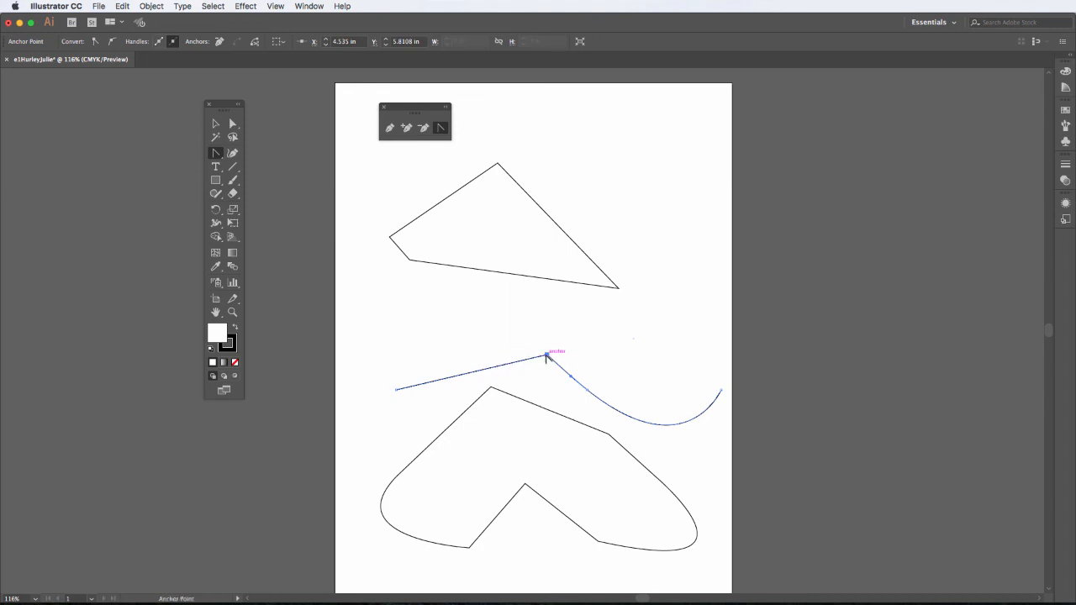
drag(547, 356, 614, 357)
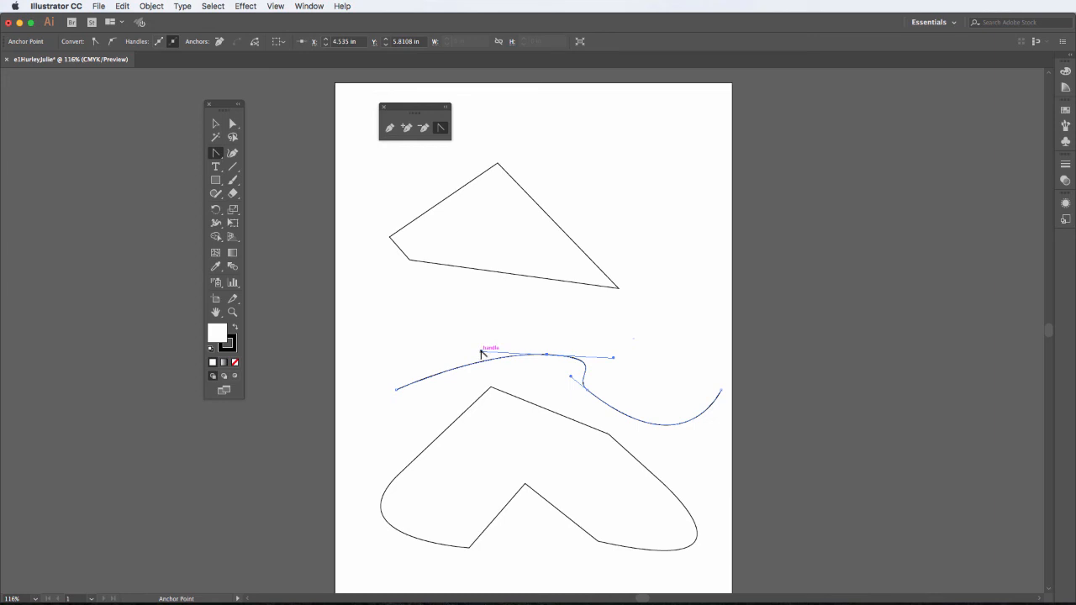
drag(481, 352, 550, 314)
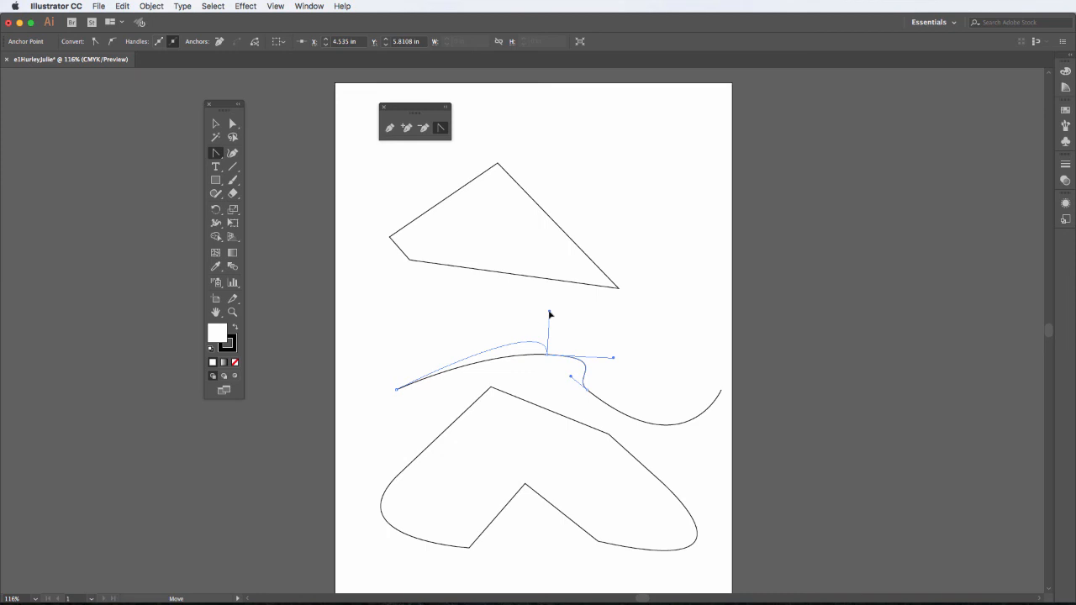
drag(550, 314, 548, 355)
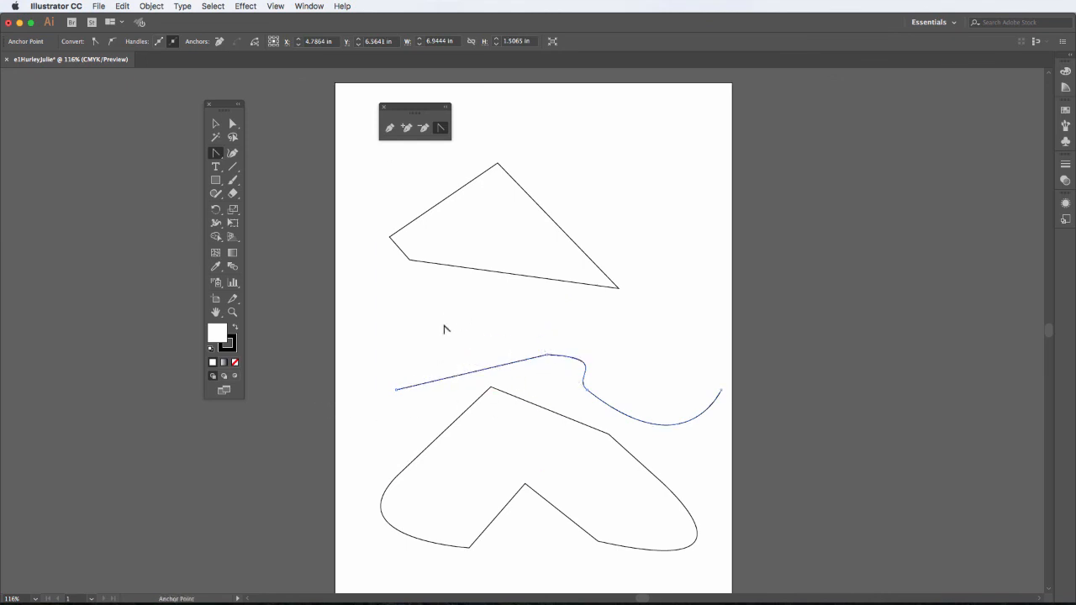
drag(547, 357, 539, 395)
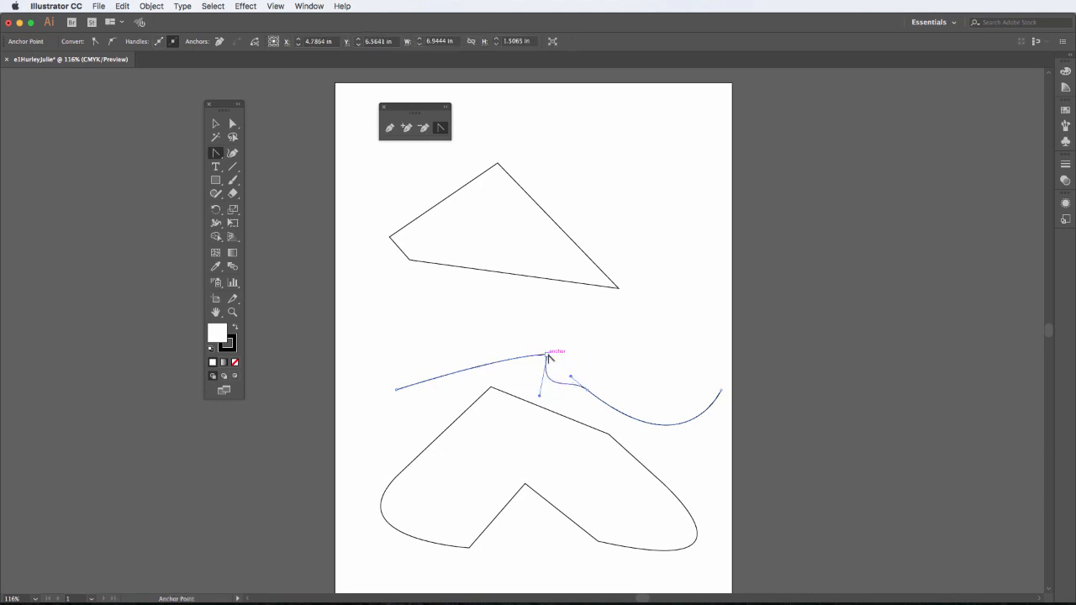
click(547, 357)
drag(548, 356, 579, 310)
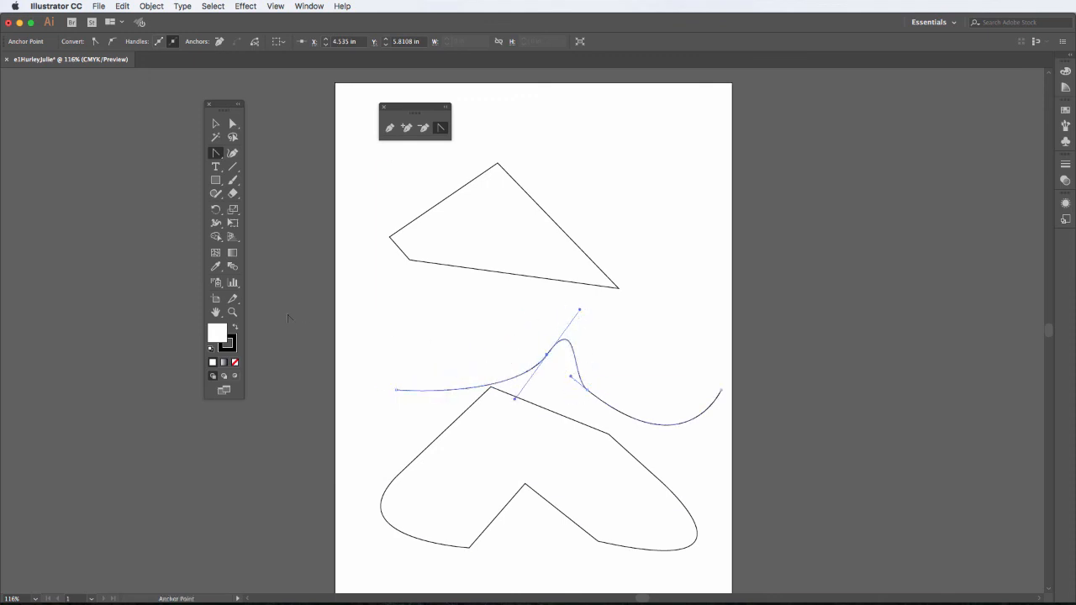
- Select all three practice paths with Cmd+A and delete them
click(215, 124)
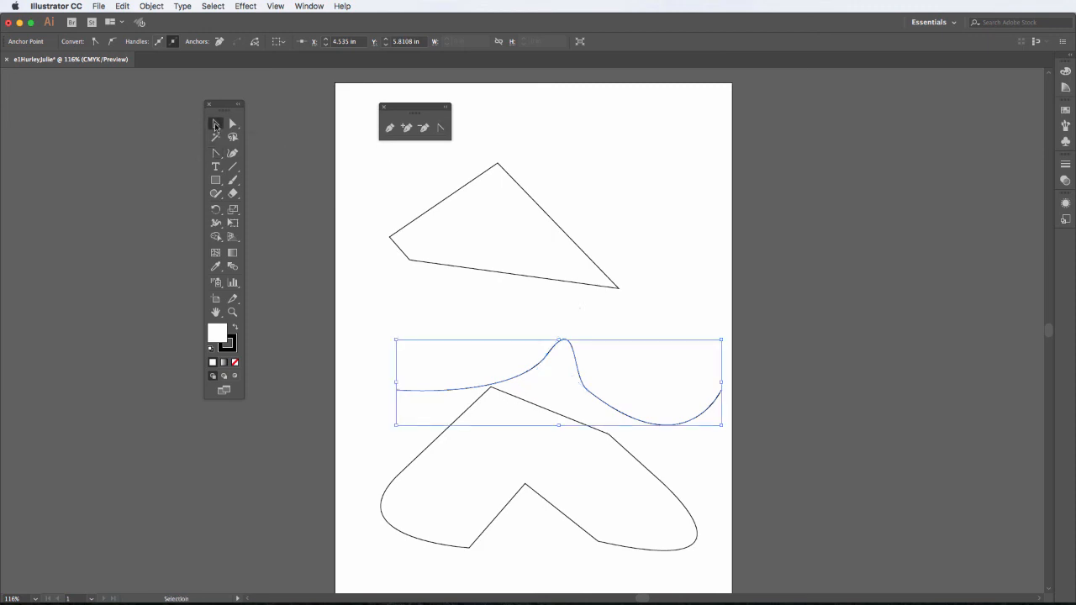
key(super+a)
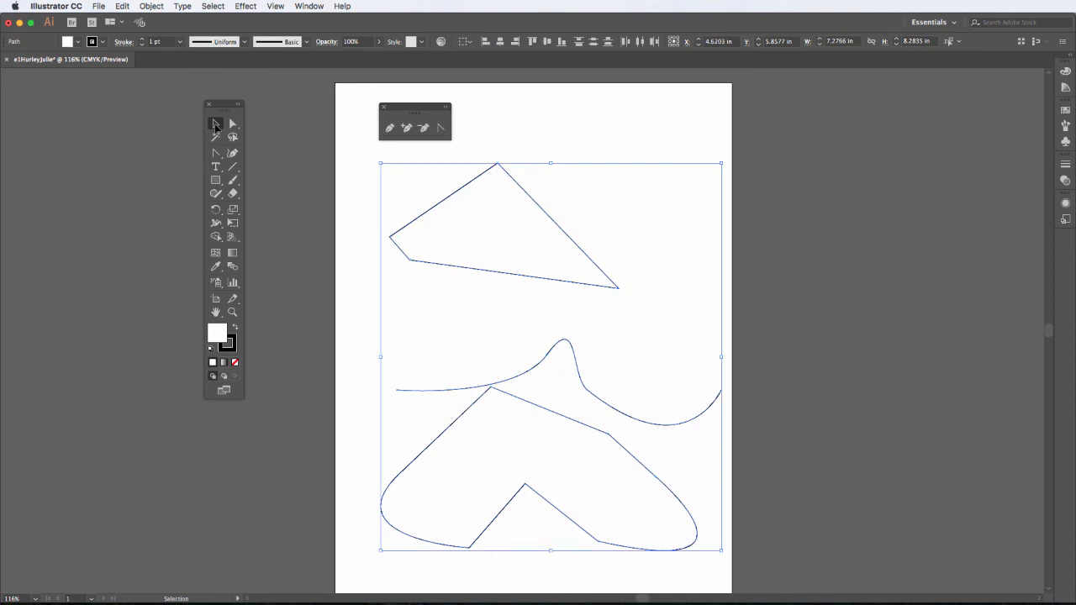
key(Delete)
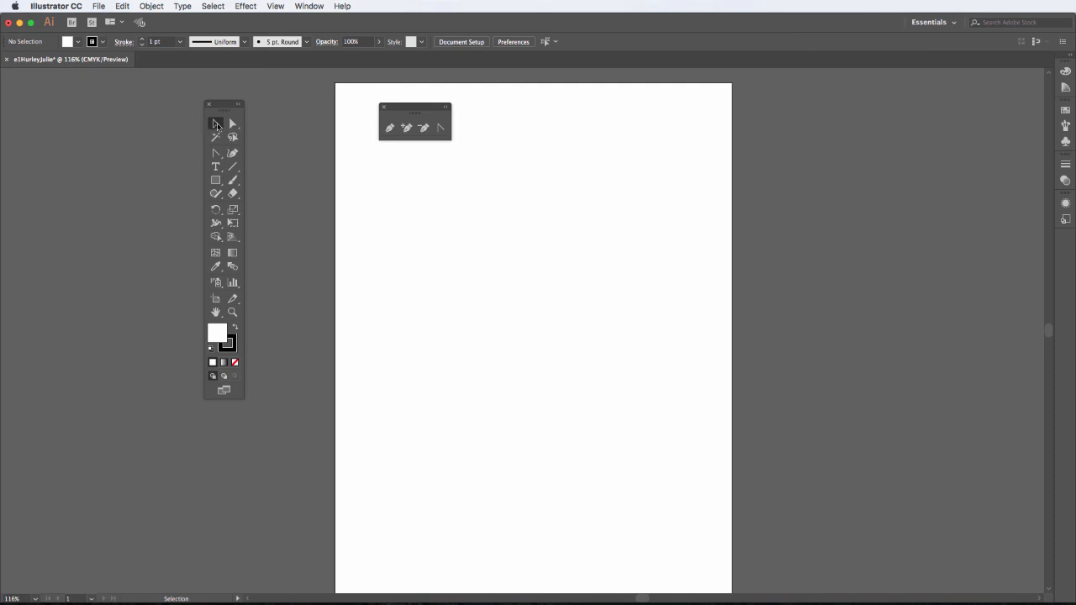
- Pen the fish's nose and curved back, ending at the point where body meets tail
click(389, 128)
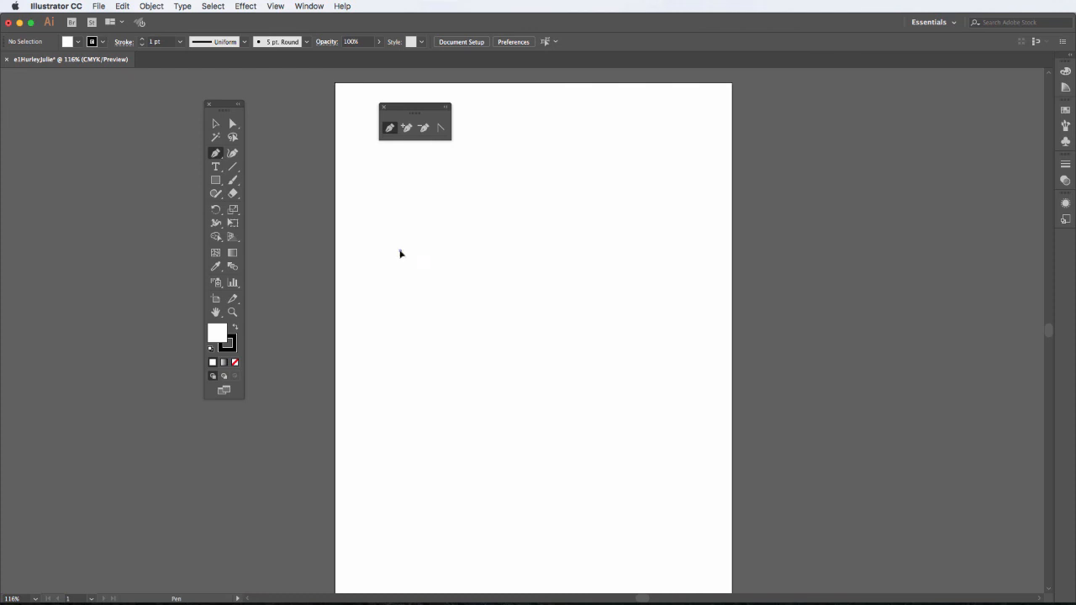
click(400, 252)
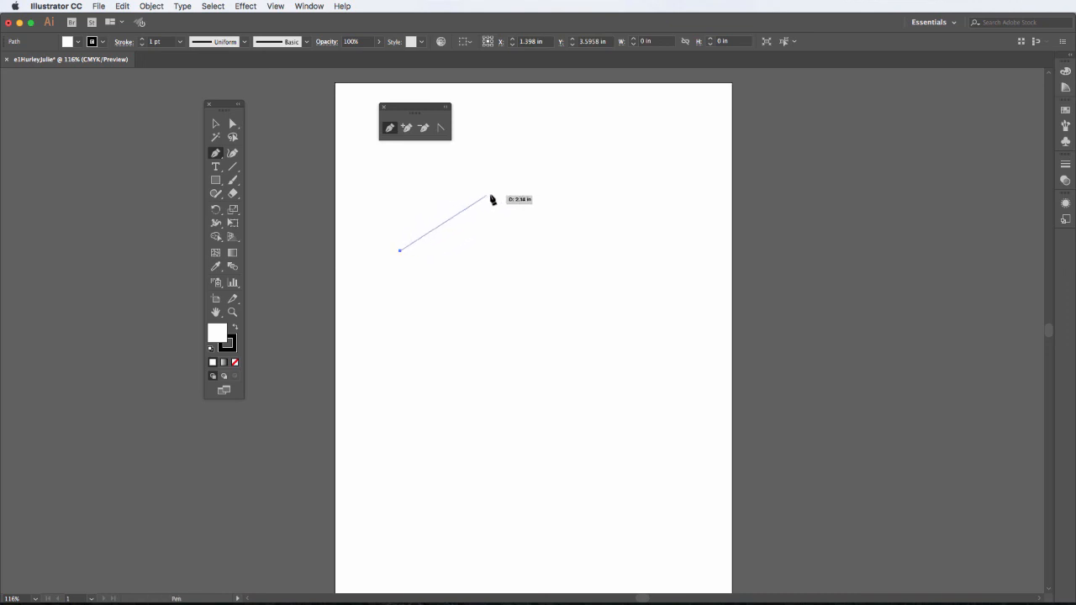
drag(497, 193, 555, 198)
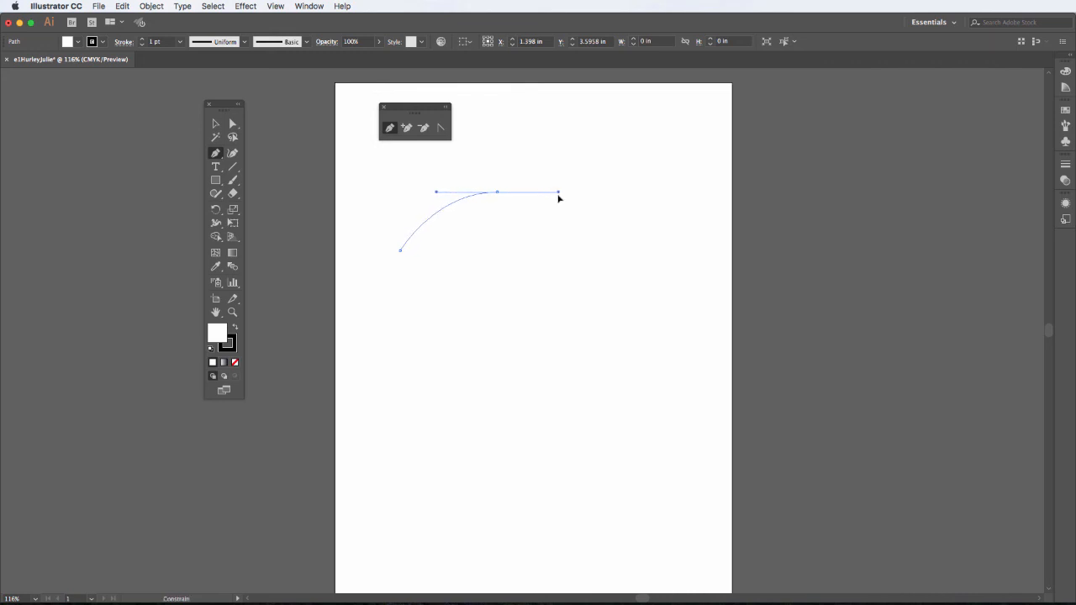
drag(559, 198, 560, 197)
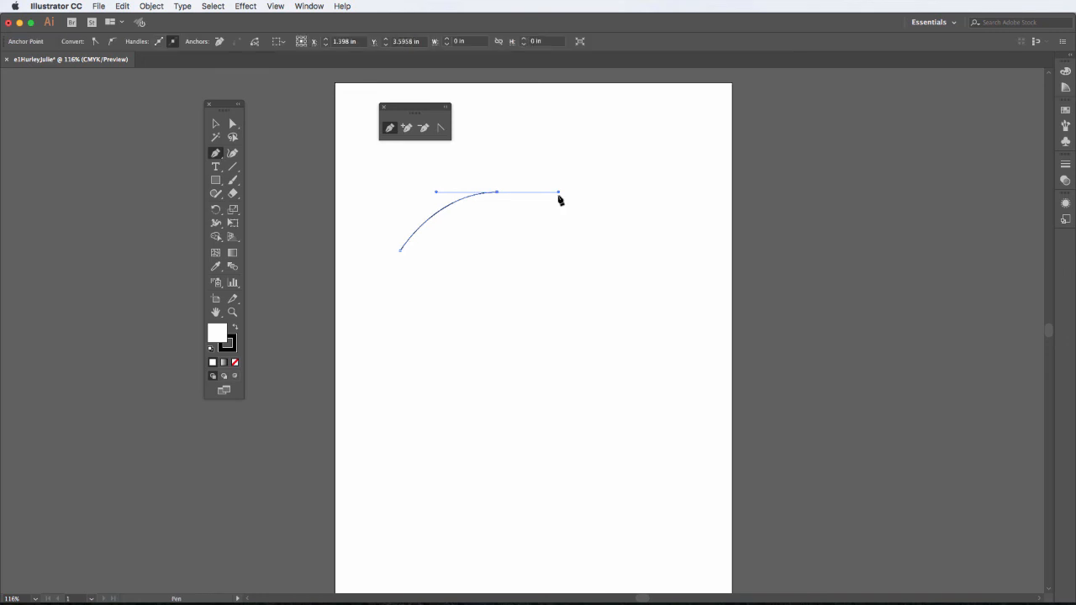
click(584, 243)
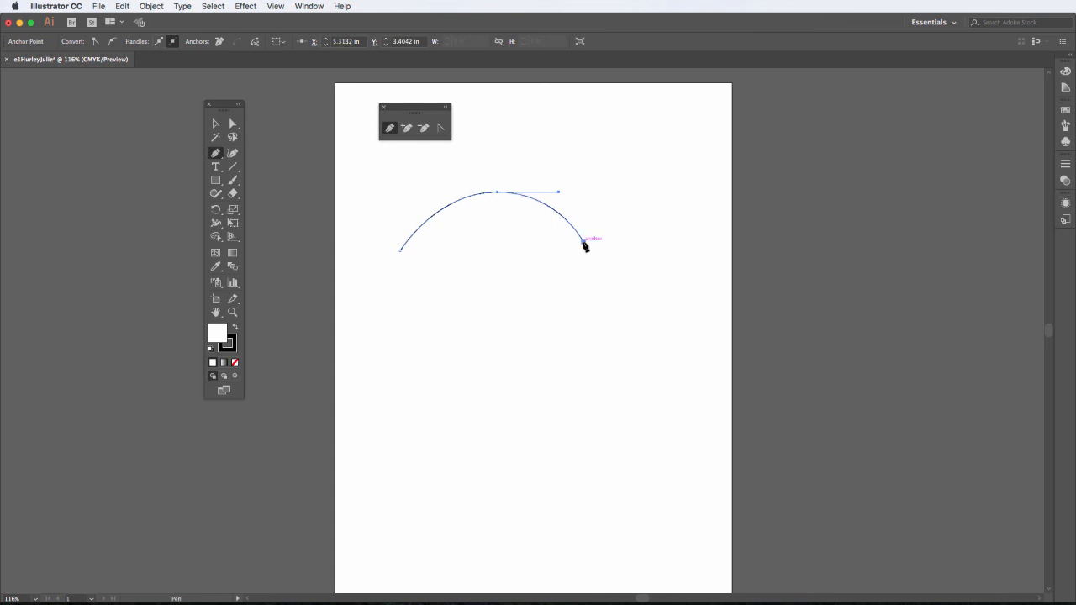
- Add the forked tail with a curved lower edge and close the fish with a curved belly
click(670, 179)
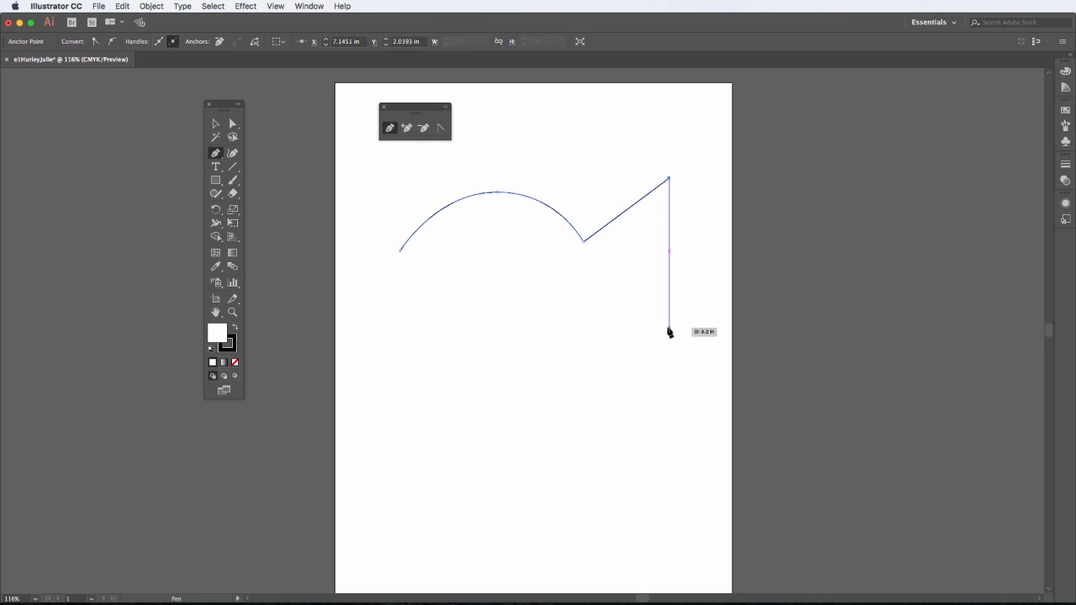
drag(669, 327, 734, 412)
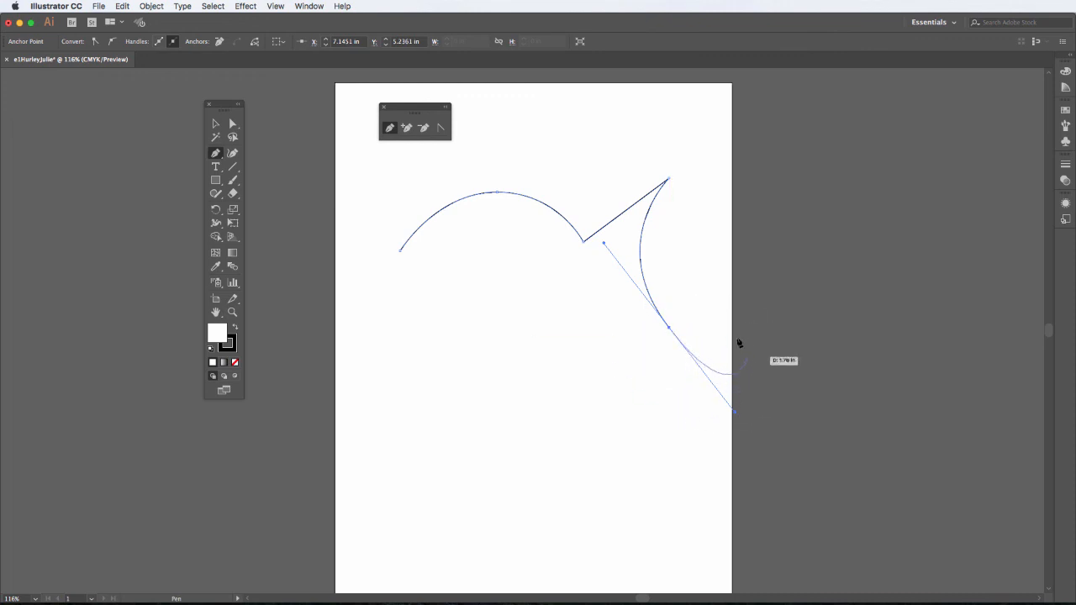
click(669, 328)
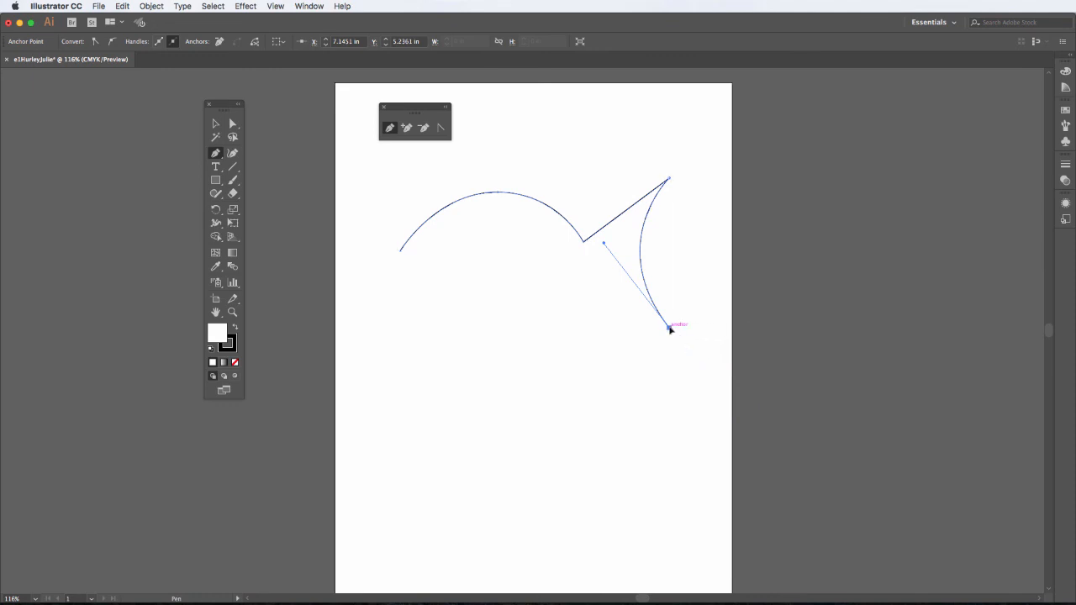
click(584, 267)
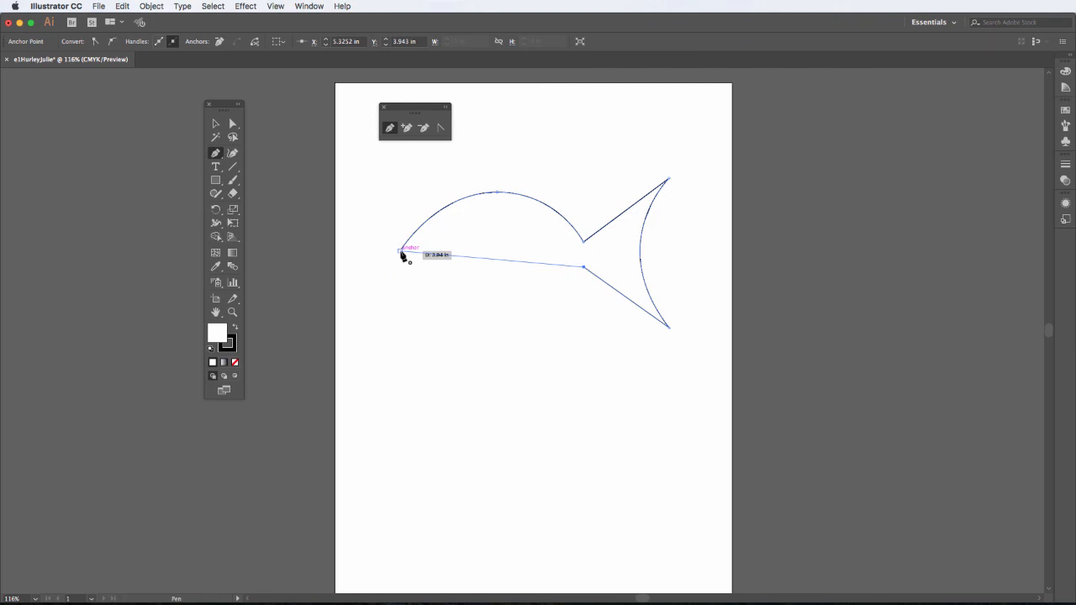
drag(401, 251, 299, 132)
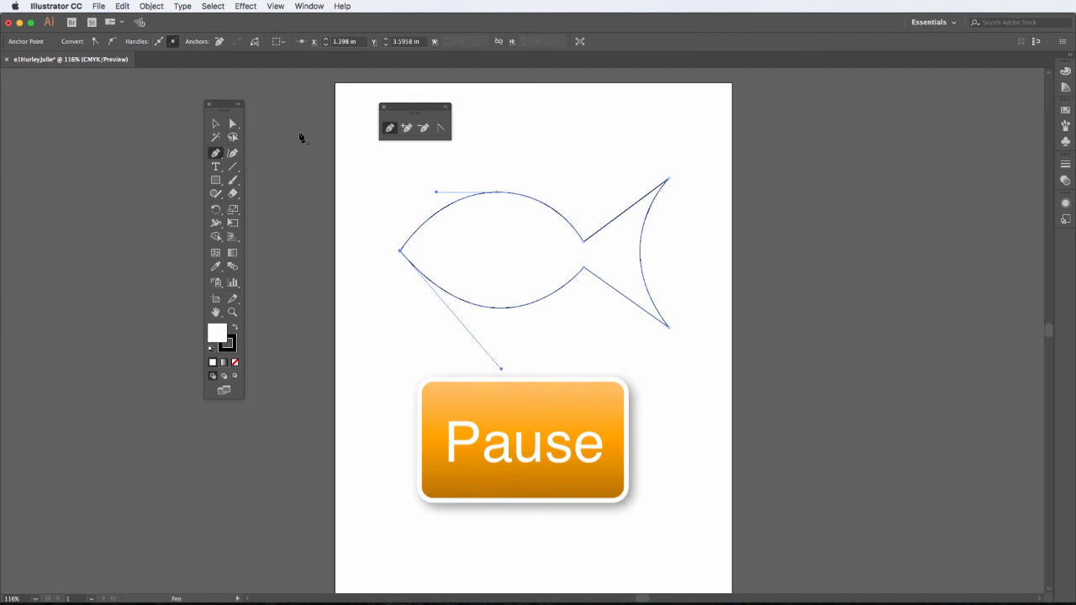
click(216, 124)
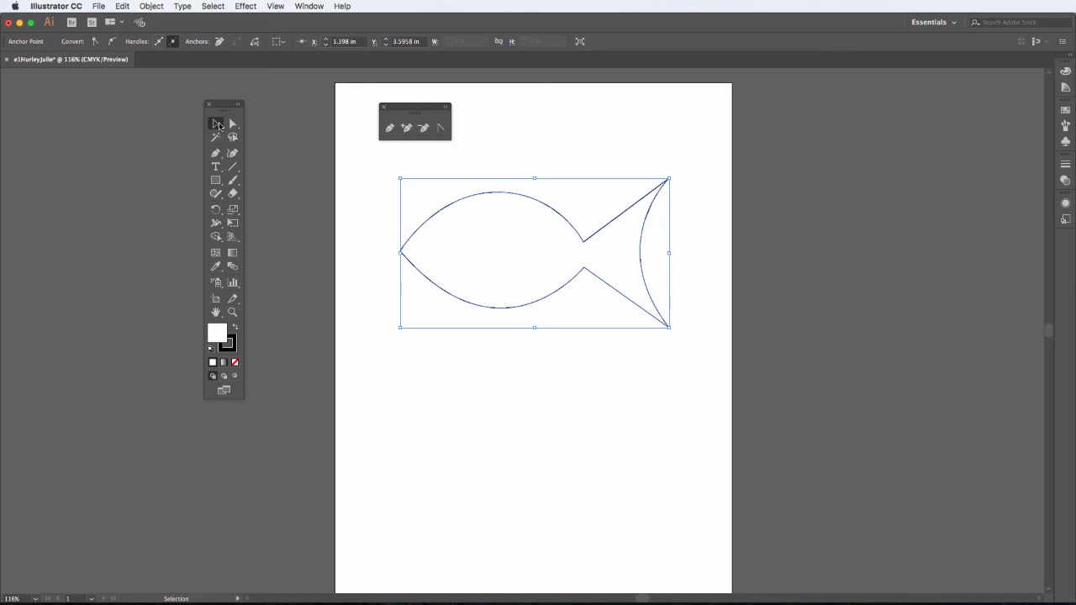
click(365, 282)
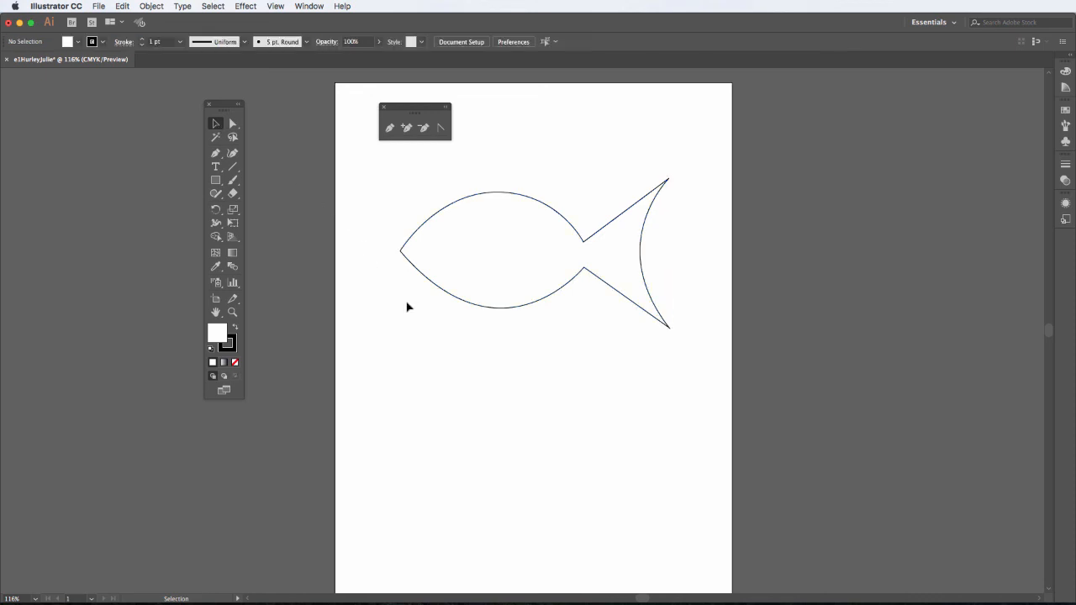
scroll(500, 339, down, 2)
scroll(499, 340, down, 3)
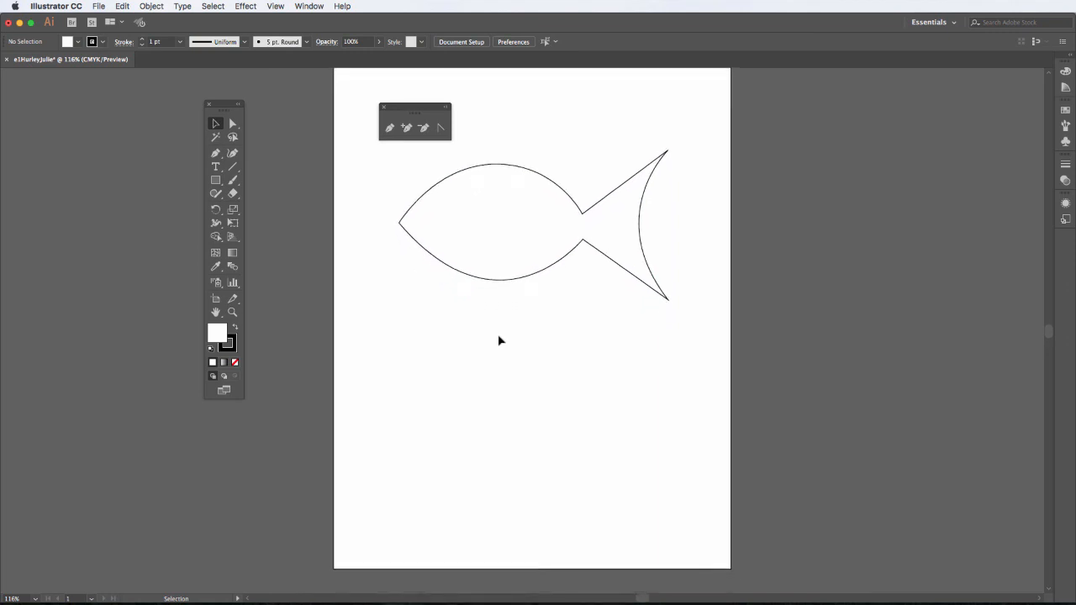
- Click eight straight-edged points for nose, back, tail tips and belly below the first fish, closing at the nose
click(218, 158)
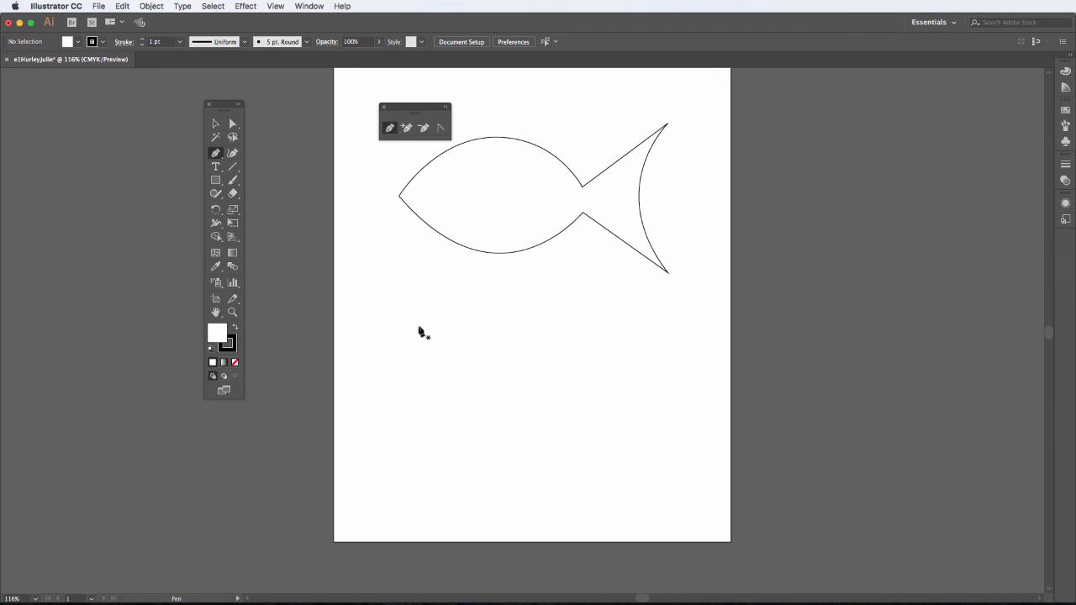
click(399, 367)
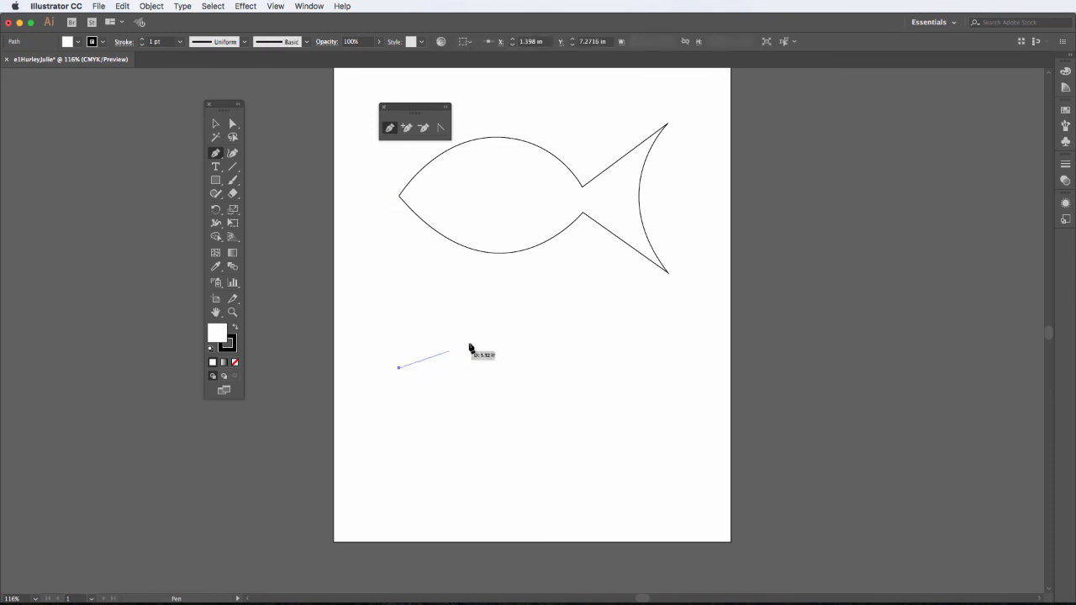
click(501, 294)
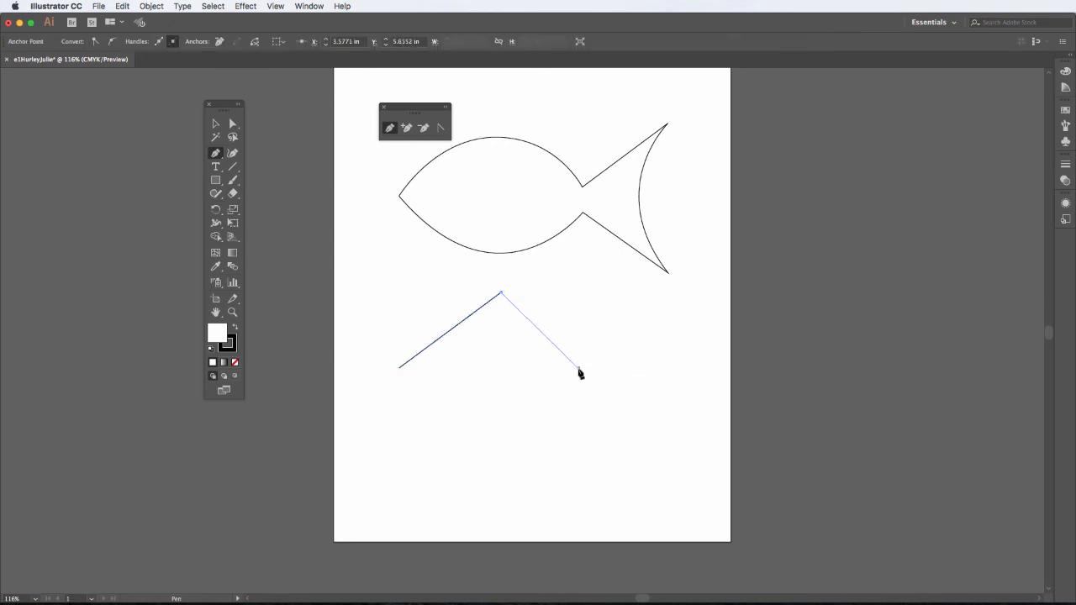
click(577, 368)
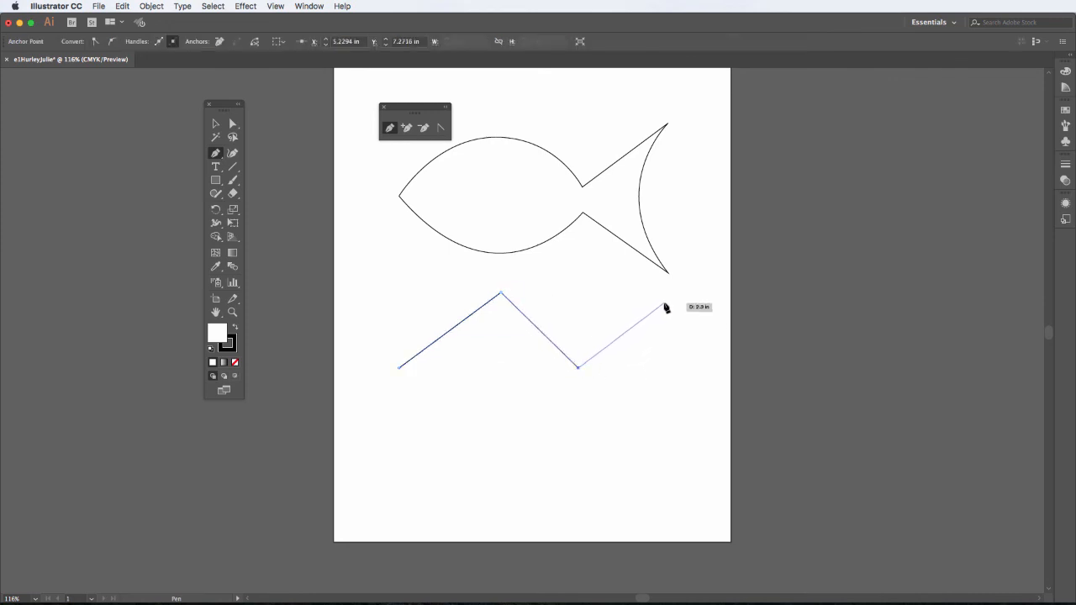
click(664, 302)
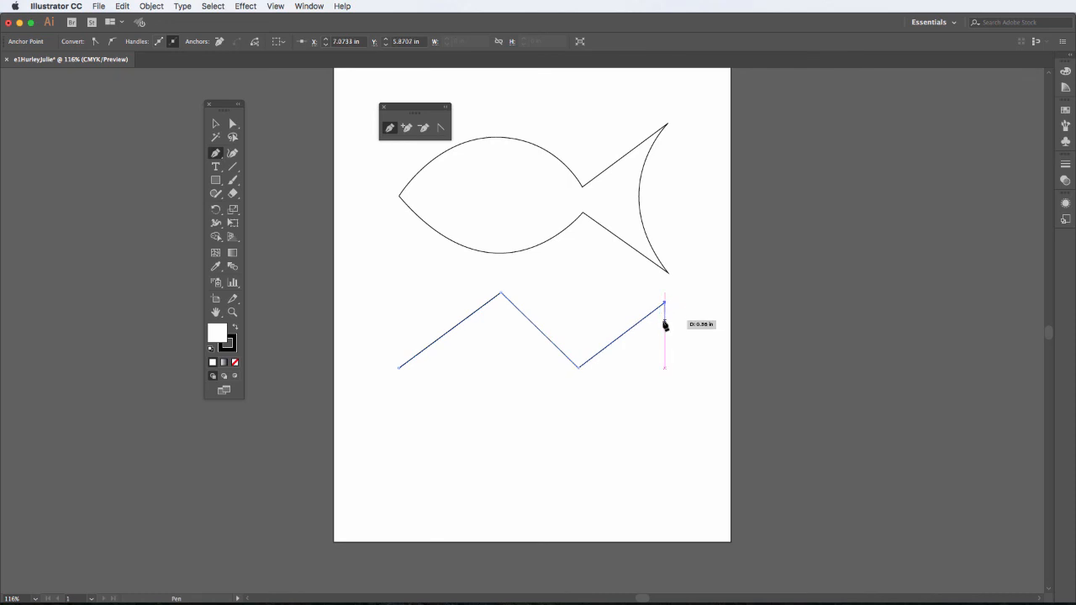
click(664, 371)
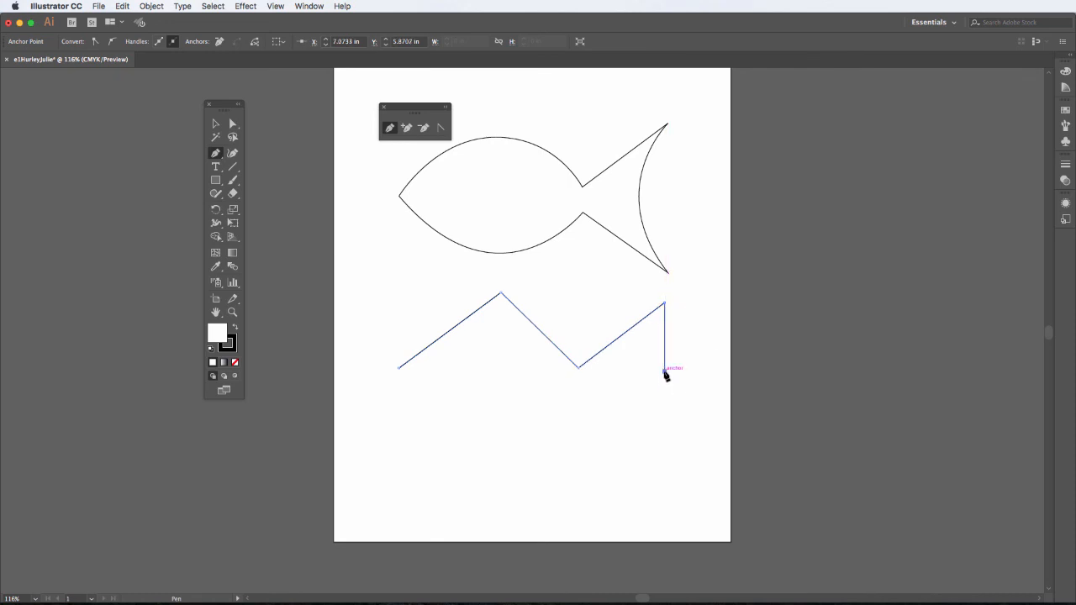
click(664, 434)
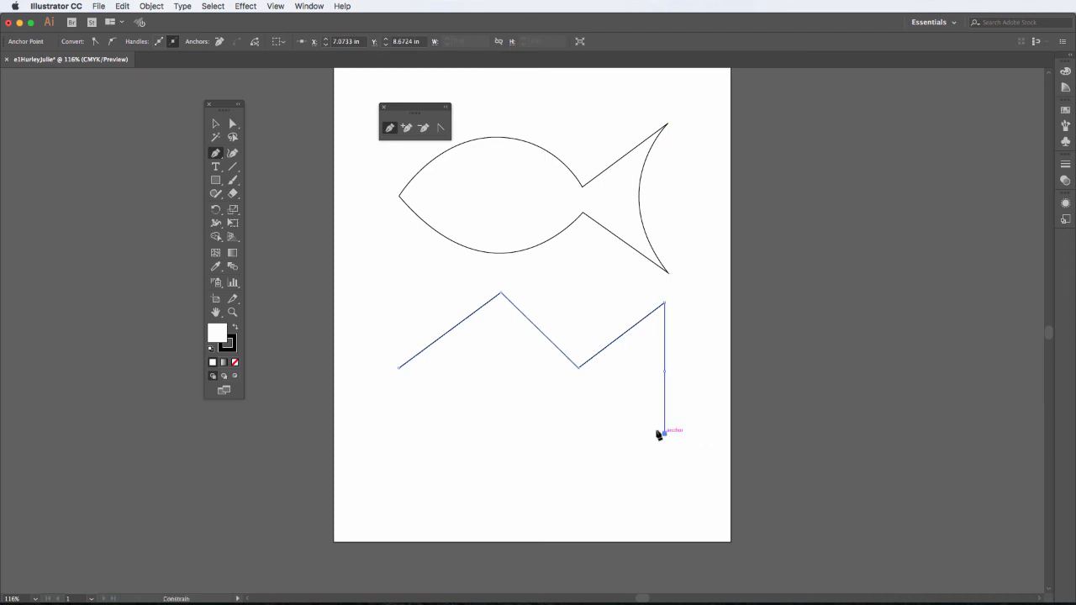
click(579, 392)
click(500, 422)
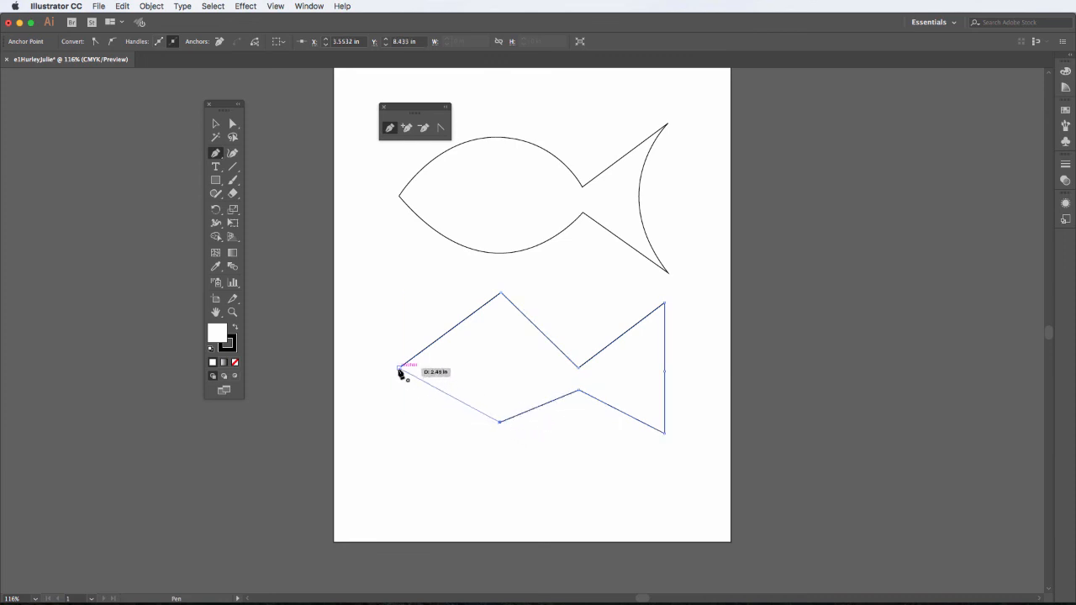
click(400, 369)
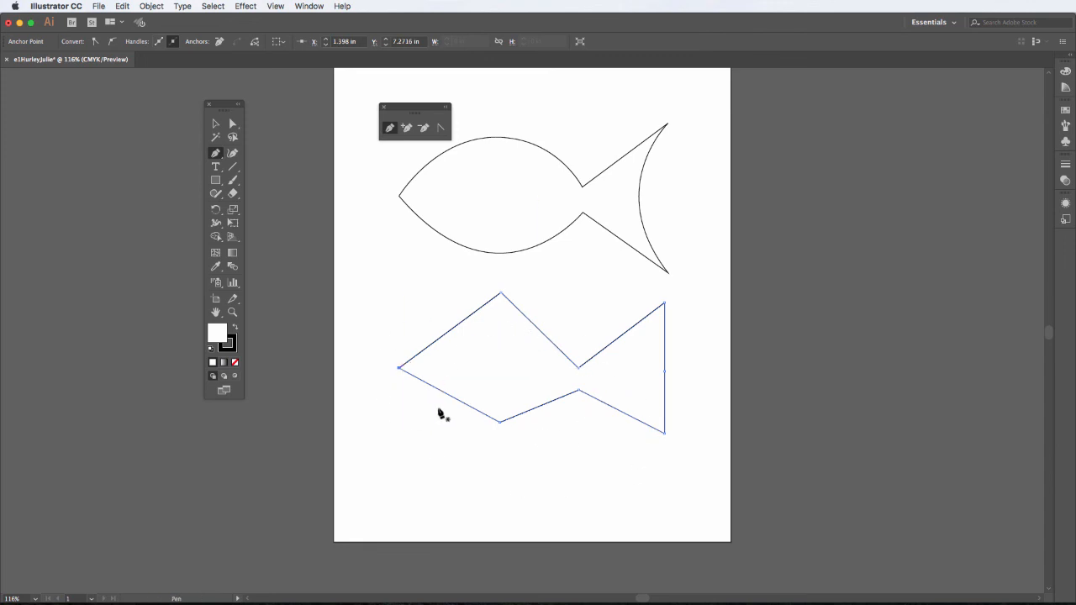
- Convert the lower fish's top and bottom anchors into smooth curves for a rounded back and belly
click(439, 130)
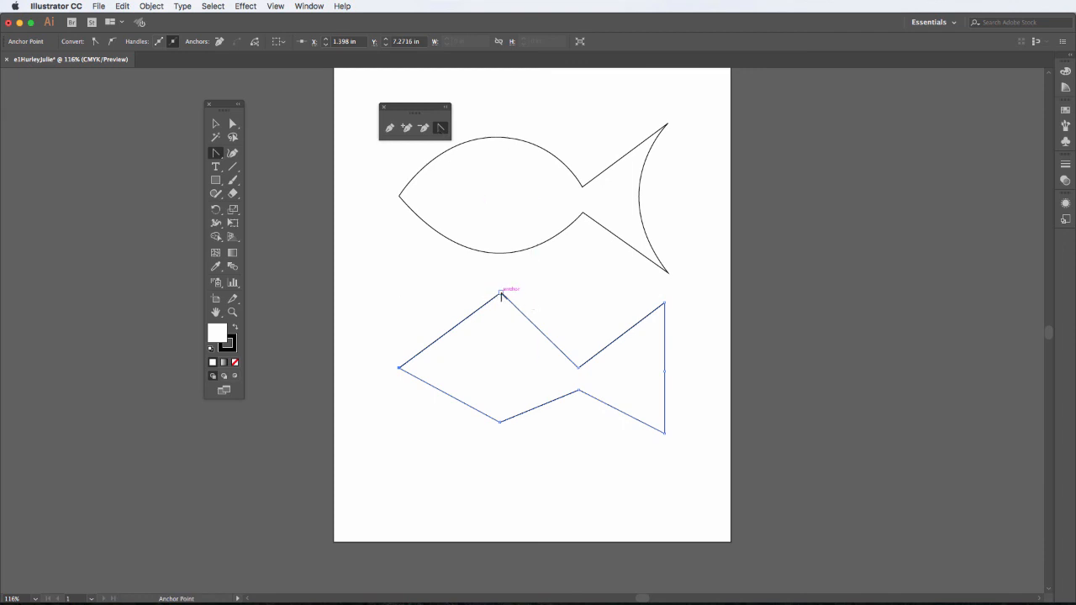
drag(501, 295, 571, 301)
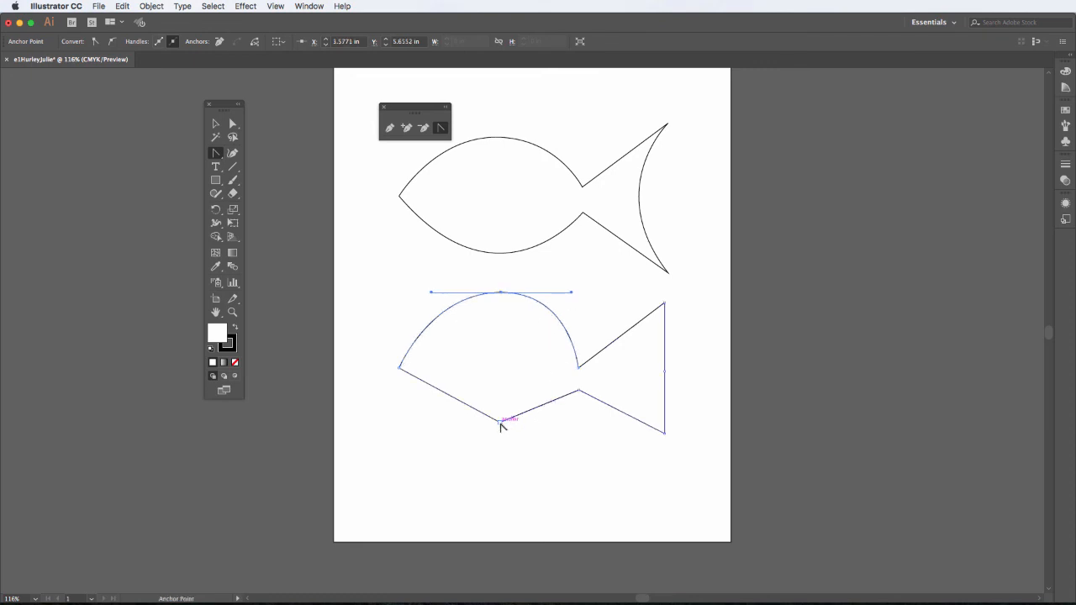
drag(500, 420, 438, 422)
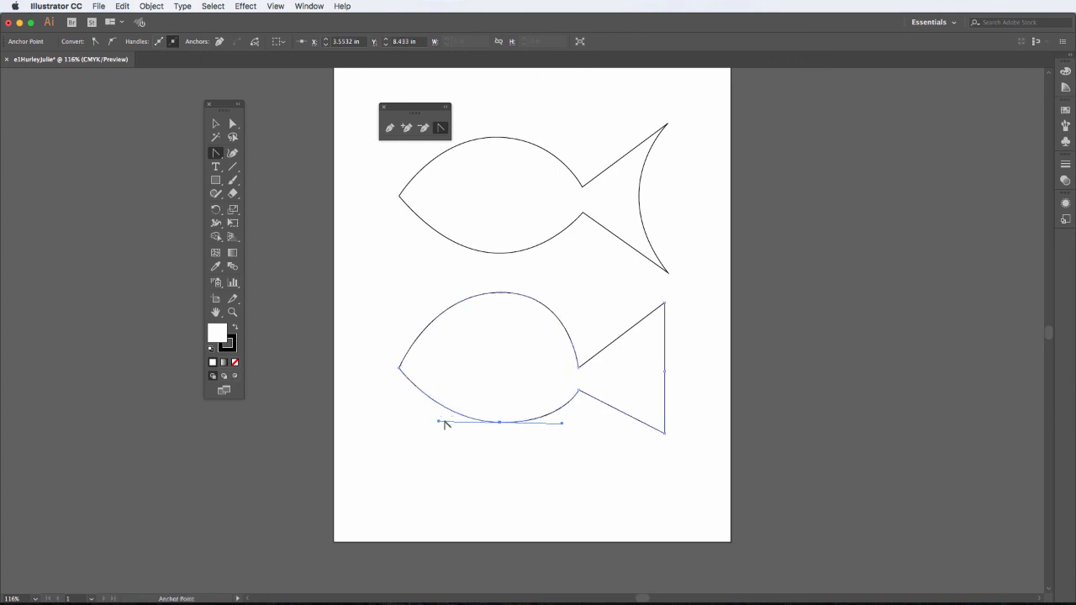
- Nudge the tail's middle anchor three steps left so the rear edge bends inward
click(665, 370)
key(Left)
key(Left)
key(Left)
key(Left)
key(Left)
key(Left)
key(Left)
key(Left)
key(Left)
key(Left)
key(Left)
key(Left)
key(Left)
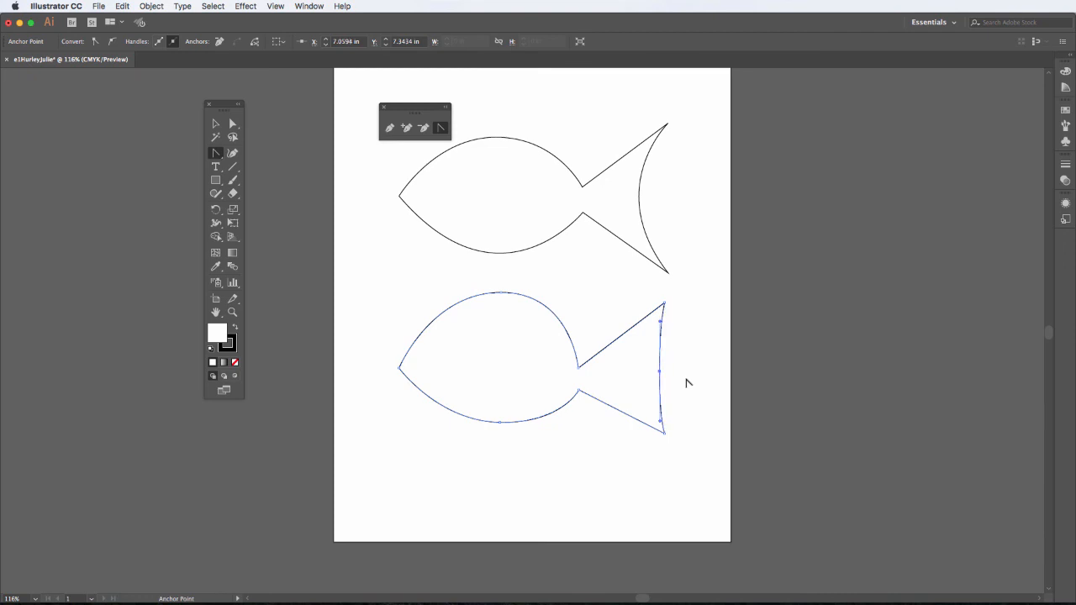
key(Left)
key(Left)
key(Left)
key(Left)
key(Left)
key(Left)
key(Left)
key(Left)
key(Left)
key(Left)
key(Left)
key(Left)
key(Left)
key(Left)
key(Left)
key(Left)
key(Left)
key(Left)
key(Left)
key(Left)
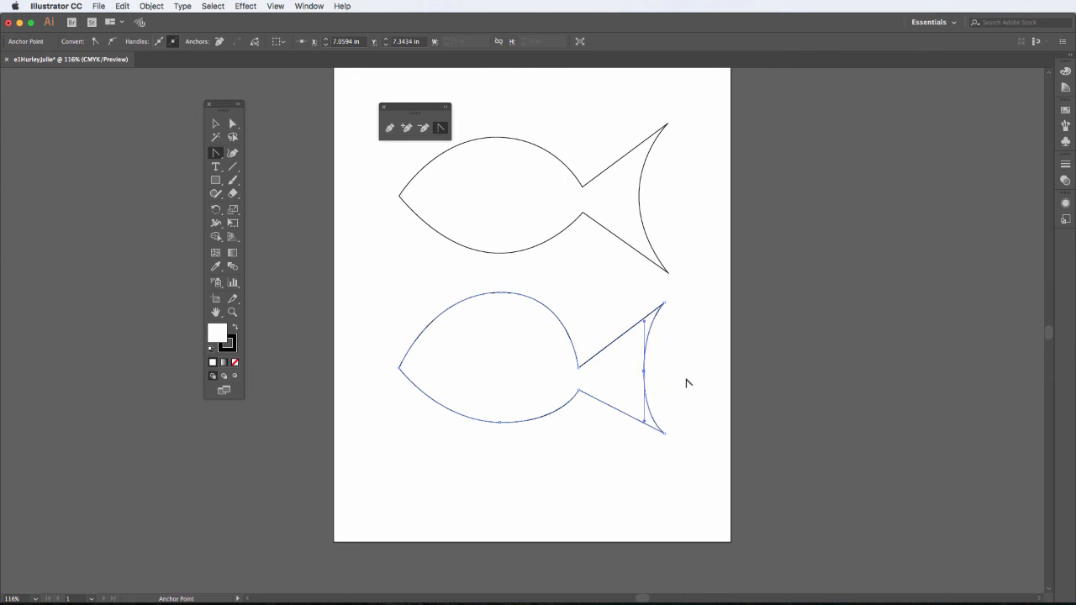
key(Left)
key(Left)
key(Left)
key(Left)
key(Left)
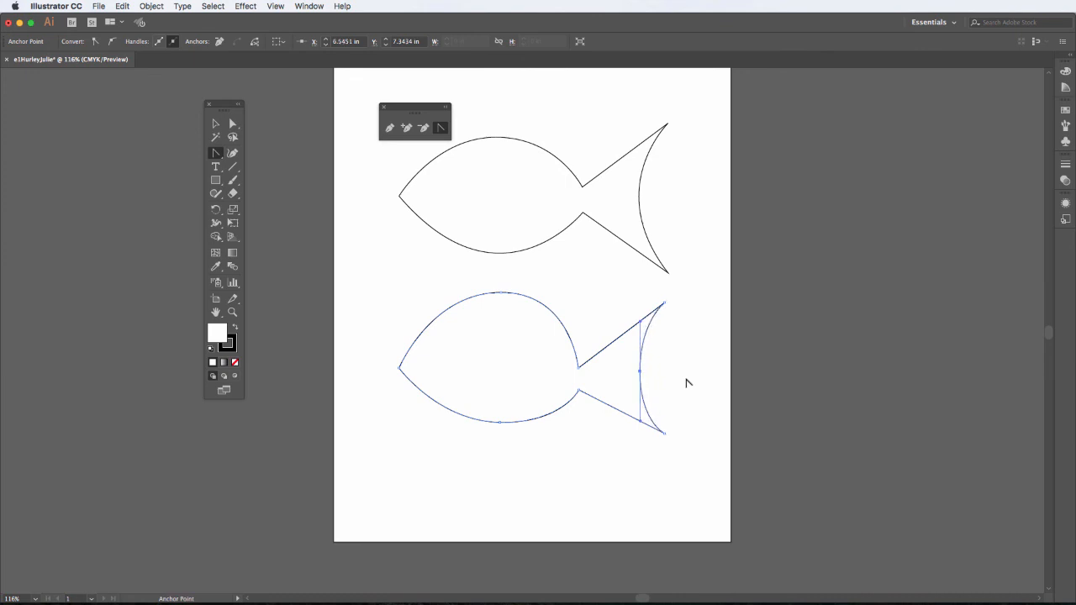
- Lower the lower fish's back anchor and adjust its belly anchor to slim the body, then deselect
click(234, 124)
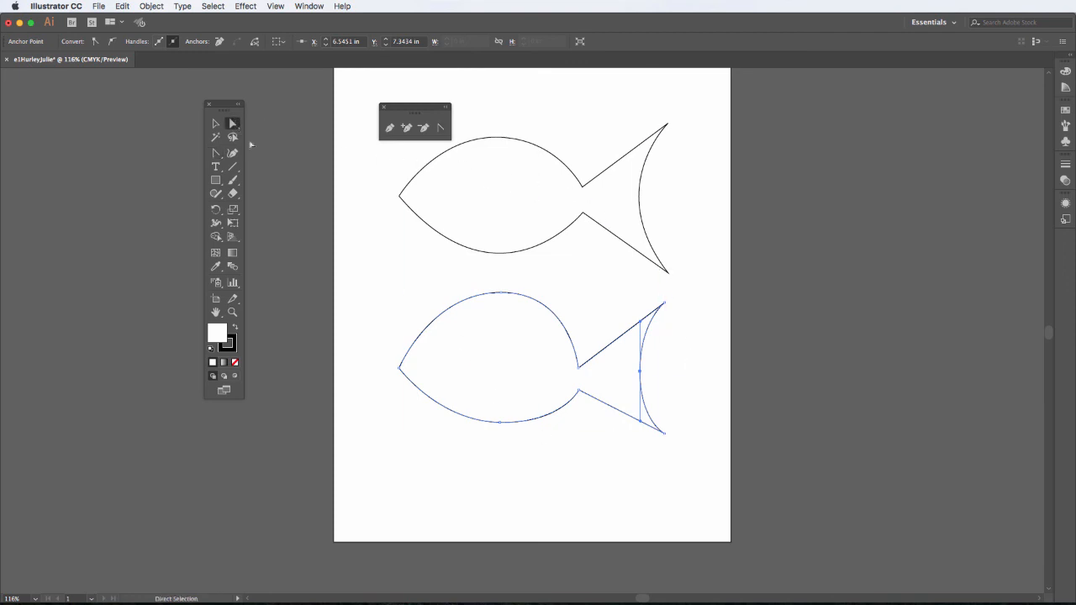
click(500, 294)
drag(499, 294, 494, 318)
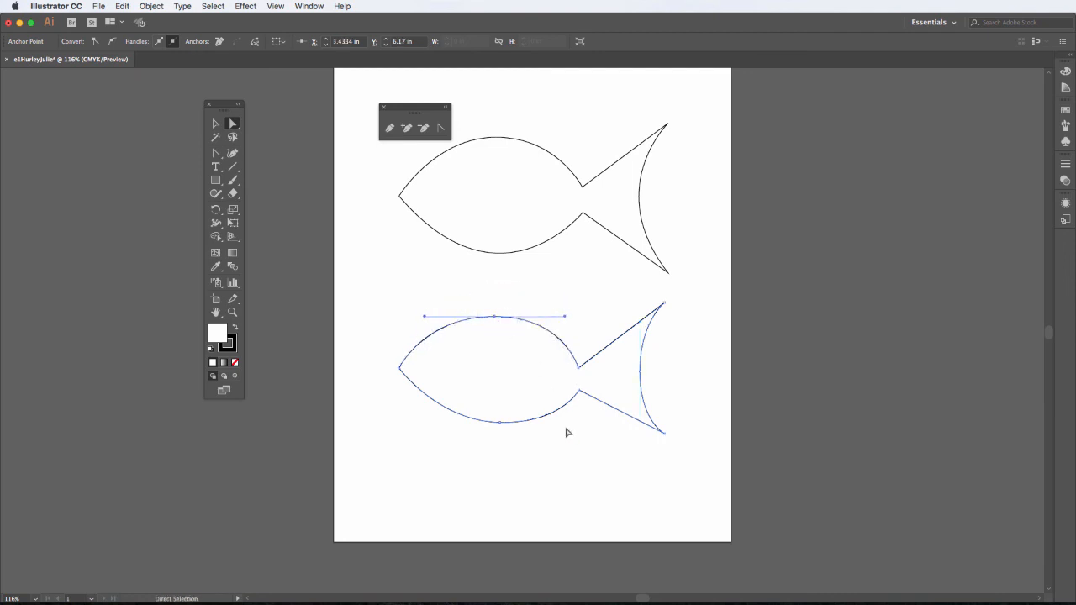
drag(500, 425, 492, 432)
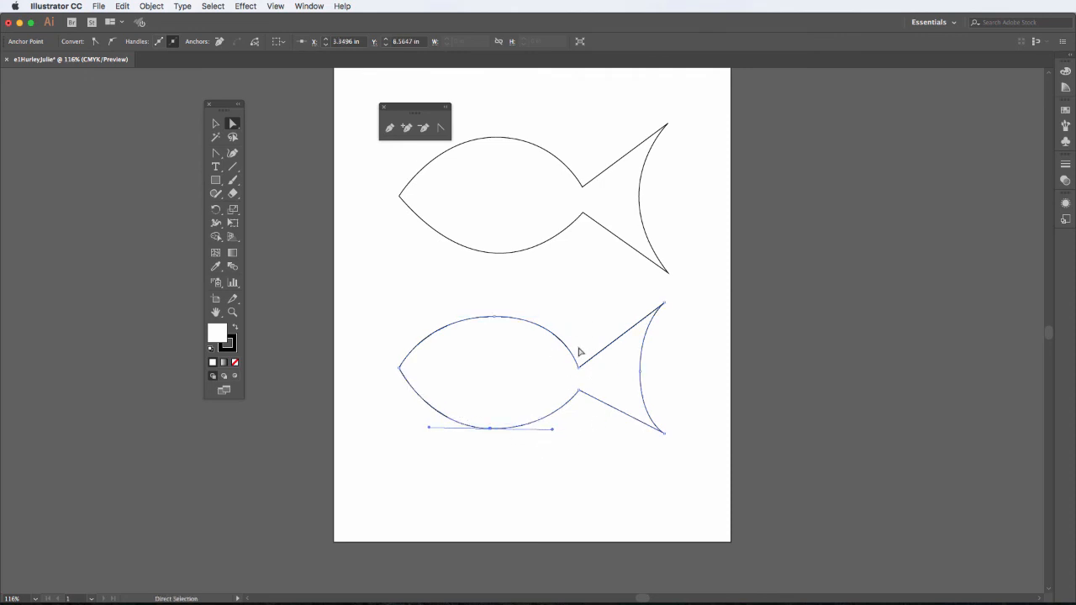
drag(495, 318, 495, 312)
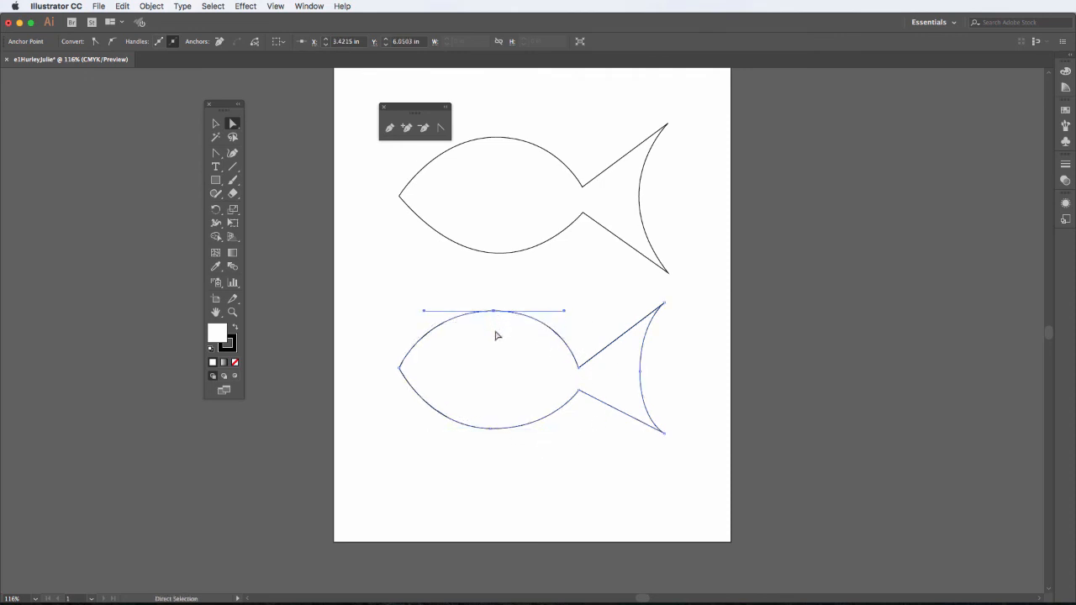
click(622, 275)
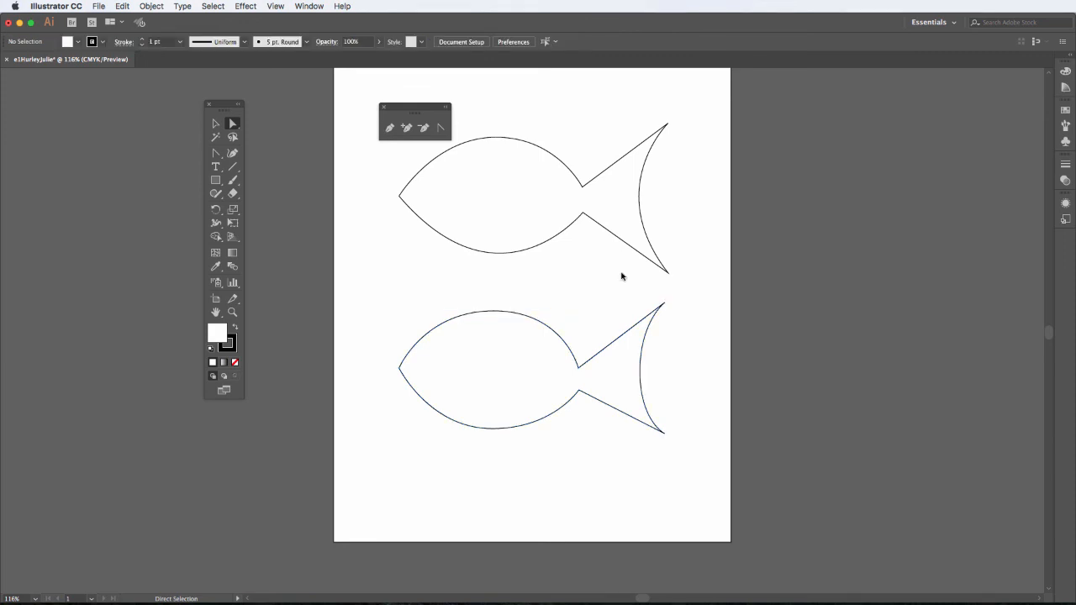